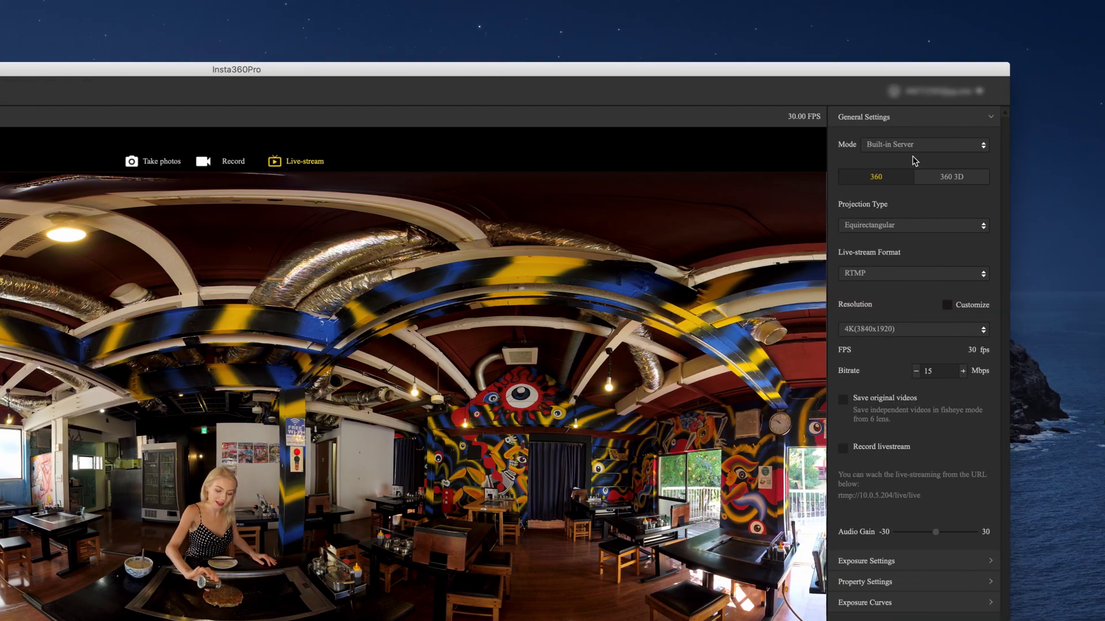
Step: Switch the Insta360Pro live-stream mode to Custom Rtmp Server
left_click(915, 151)
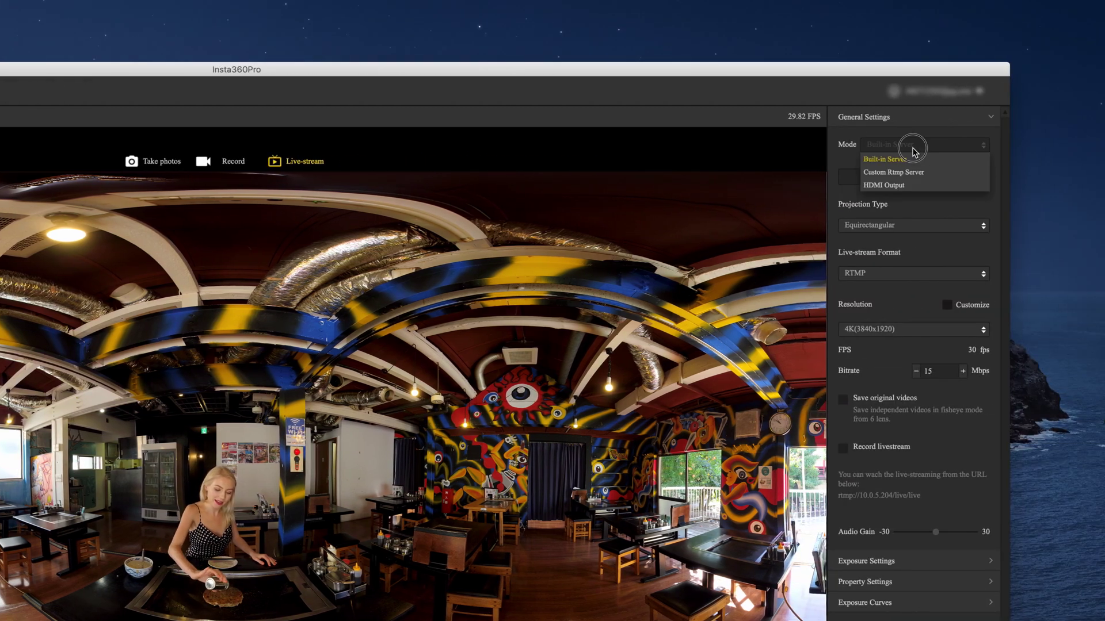
left_click(919, 173)
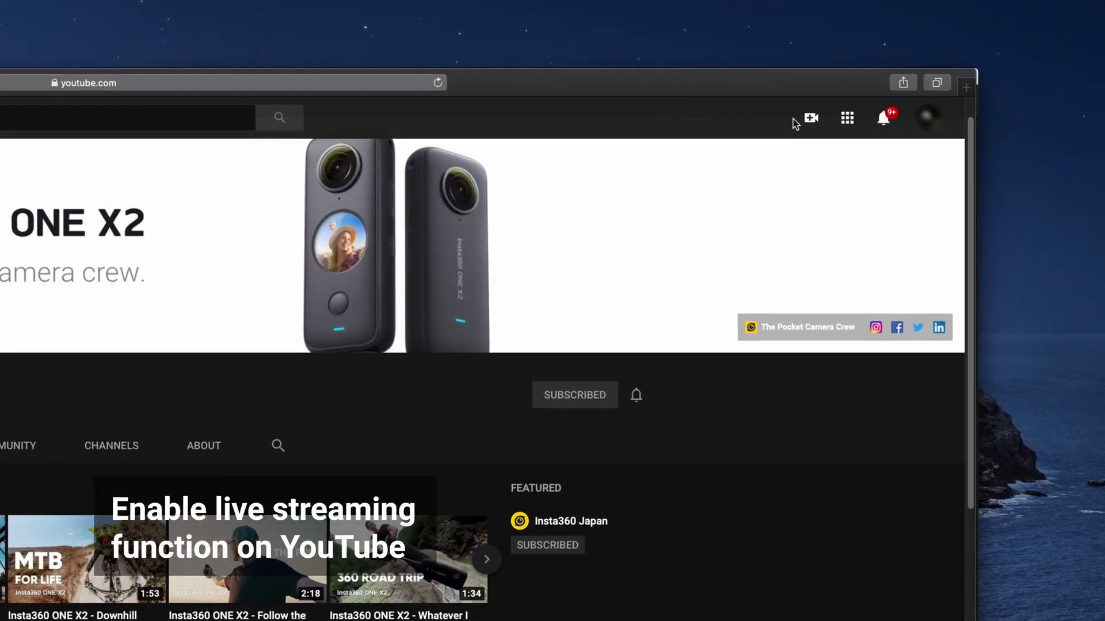
Step: Choose Create > Go live in YouTube, streaming Right now from Streaming software
left_click(810, 118)
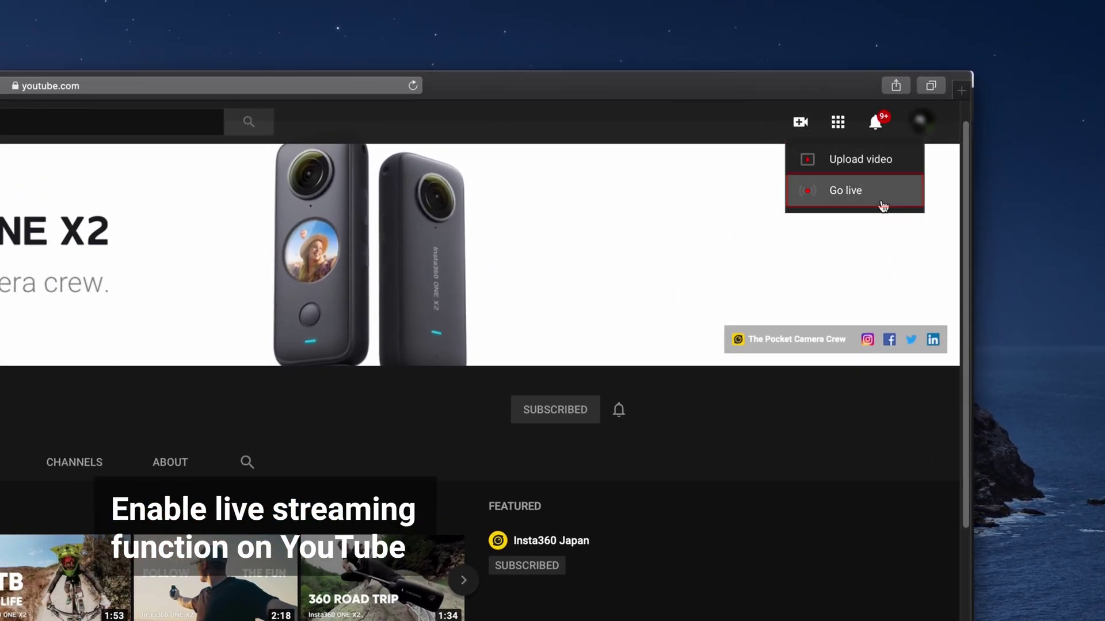
left_click(883, 206)
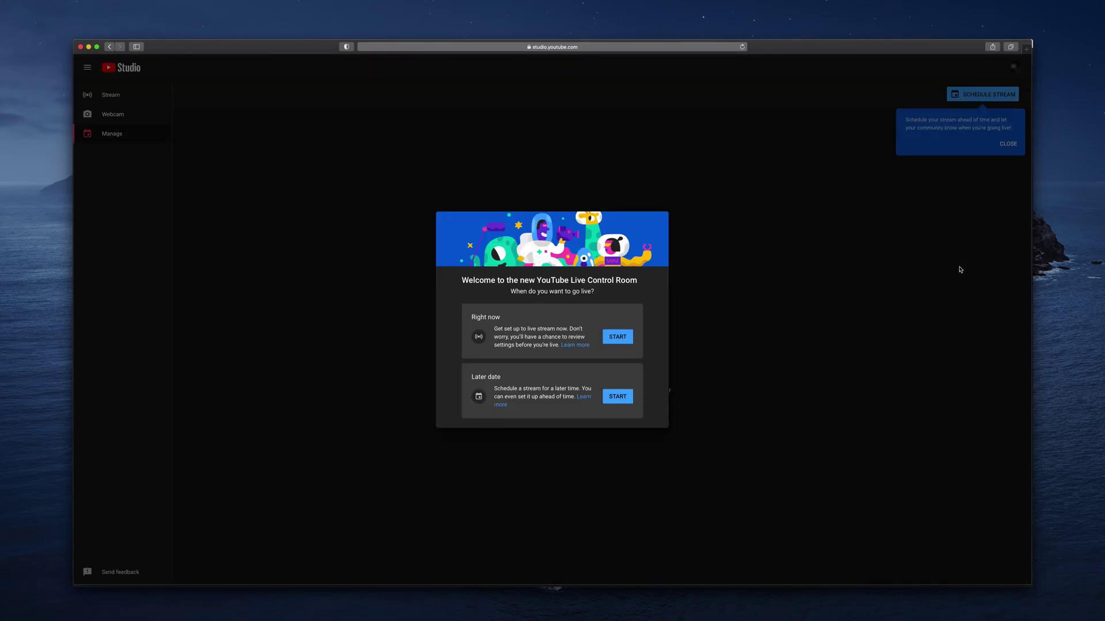
left_click(620, 336)
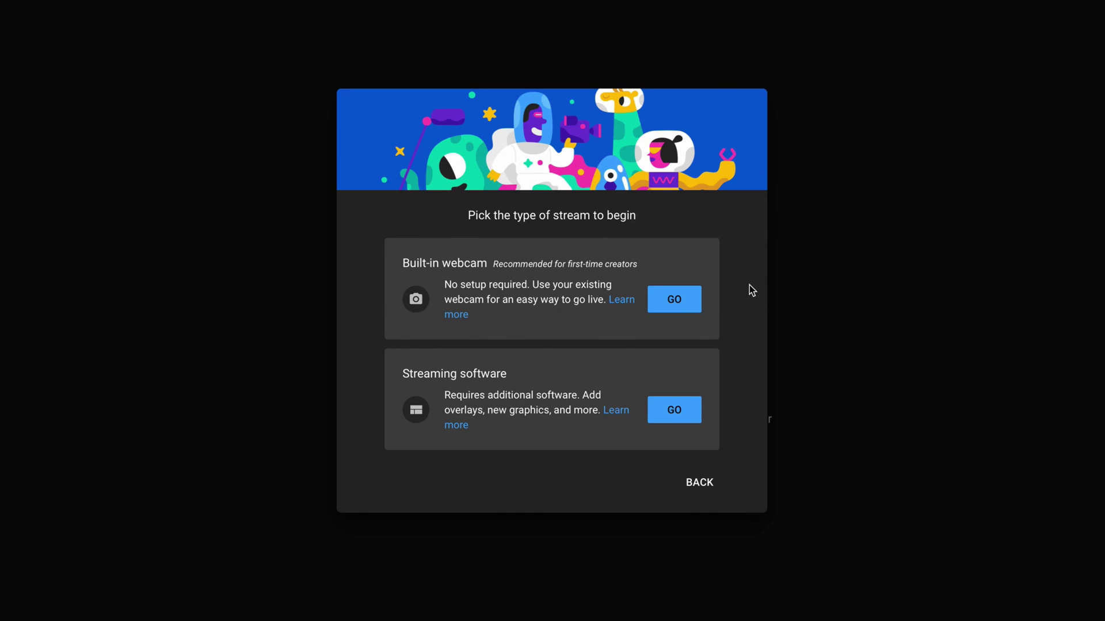
left_click(682, 410)
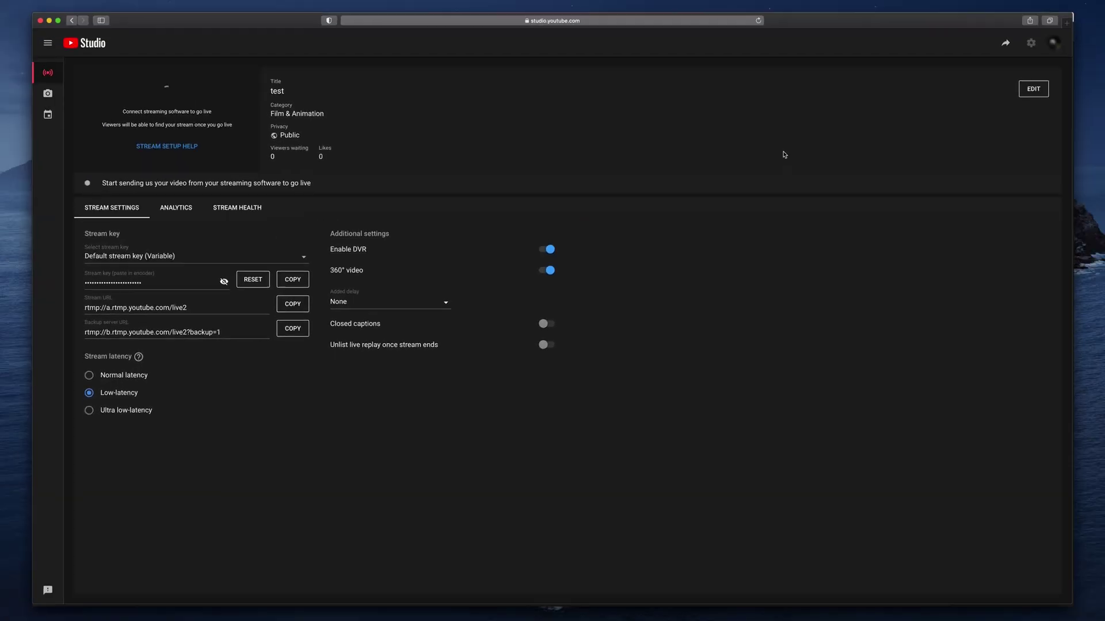
Step: Retitle the YouTube stream to Insta360, enable 360° video, and reveal the stream key
left_click(995, 110)
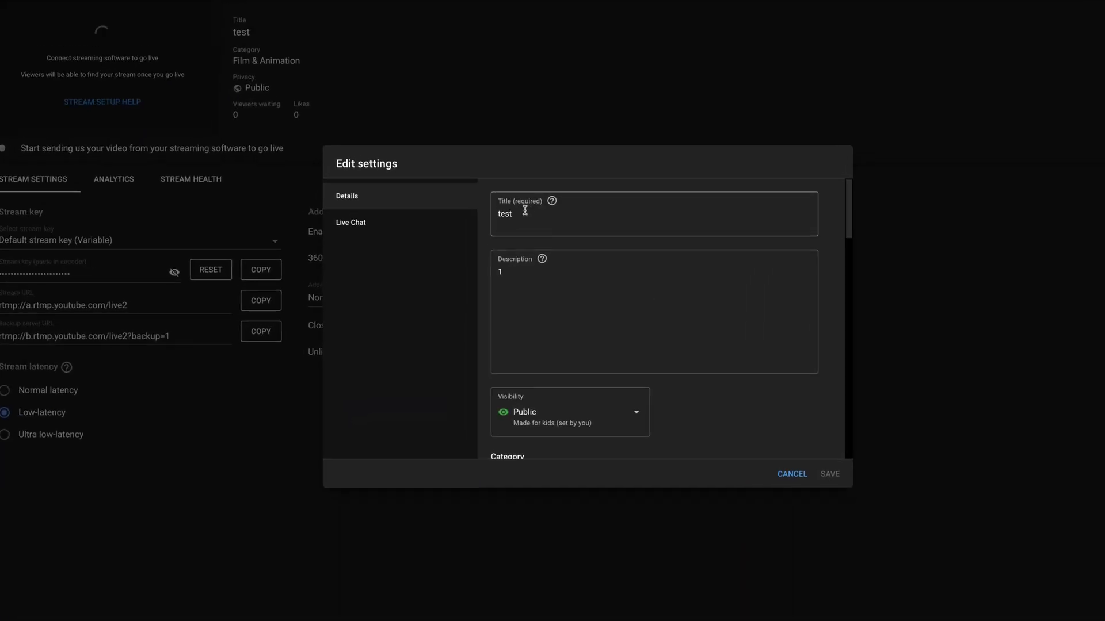
double_click(488, 242)
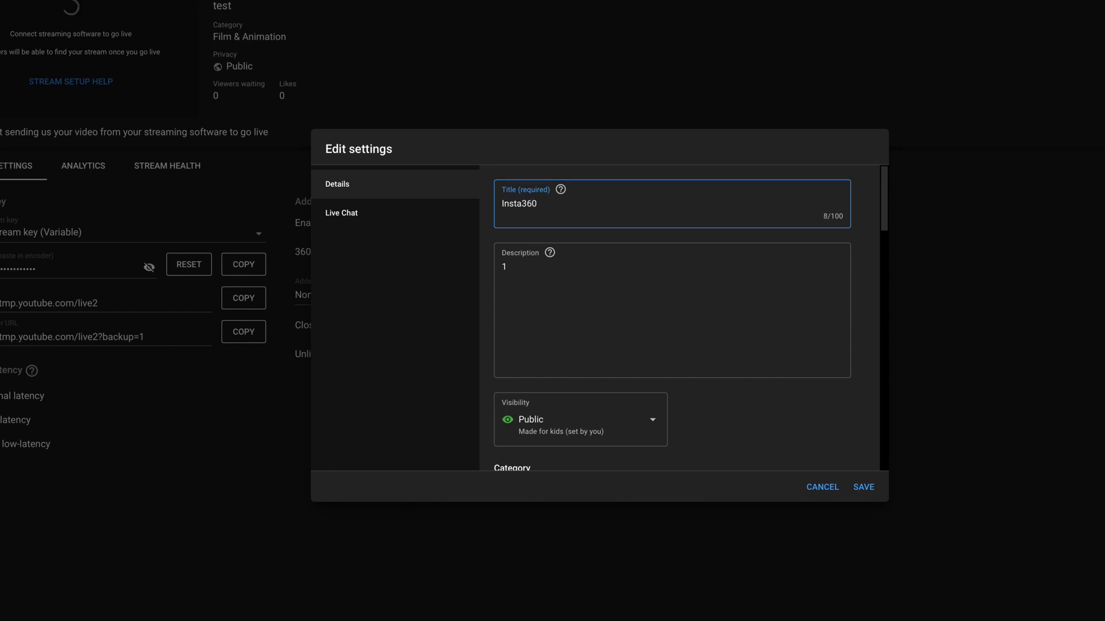
left_click(863, 487)
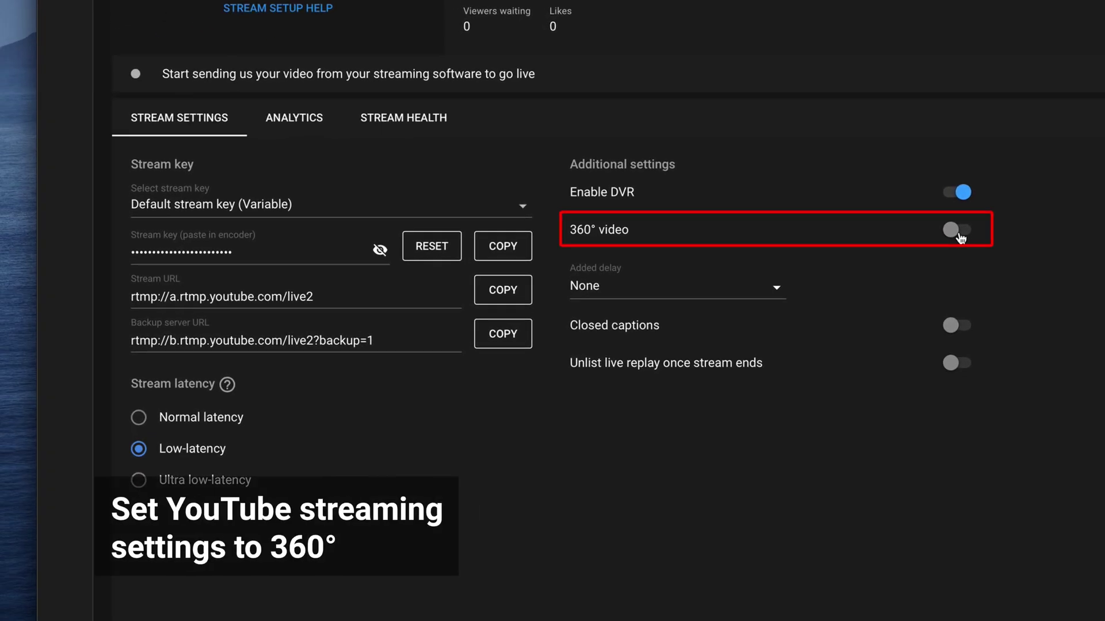
left_click(959, 231)
left_click(380, 250)
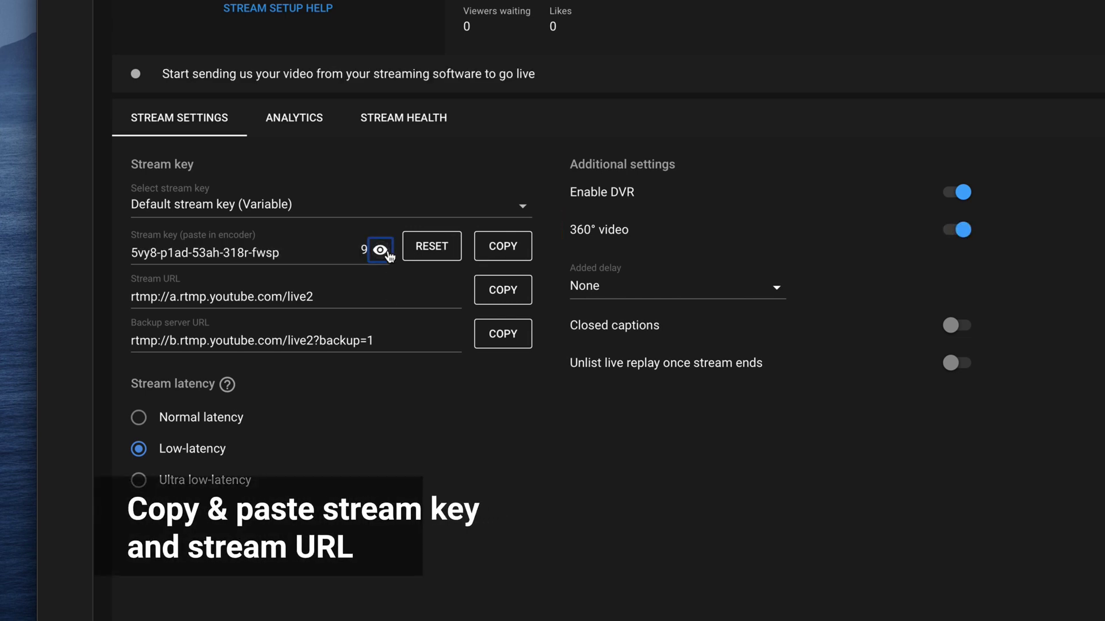
Step: Paste the YouTube stream key and rtmp://a.rtmp.youtube.com/live2 URL into Insta360Pro's stream fields
left_click(504, 253)
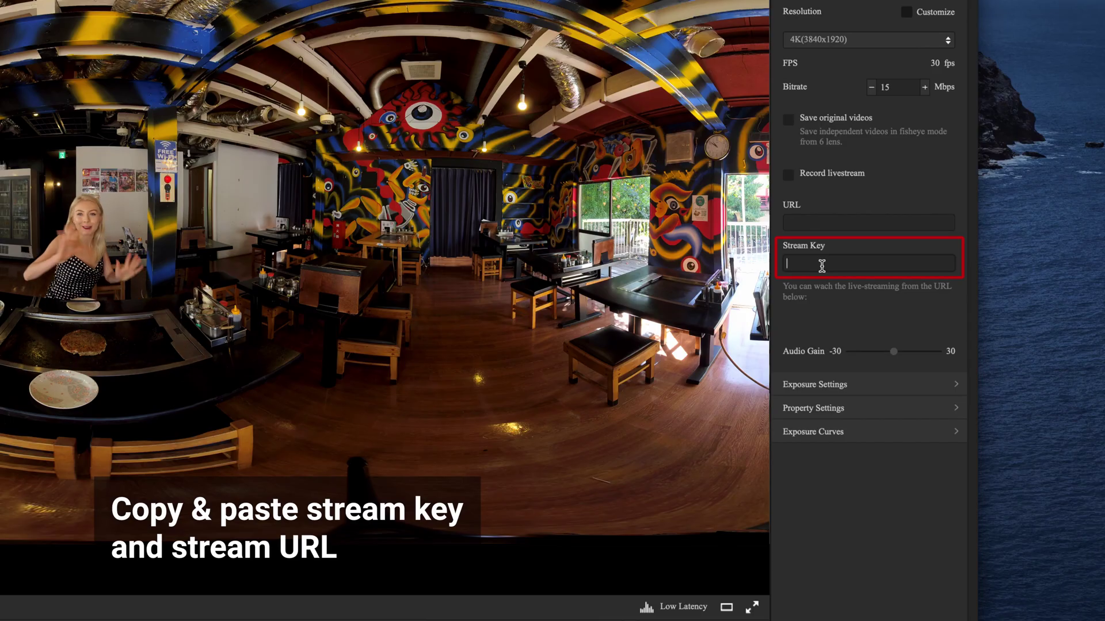
left_click(822, 266)
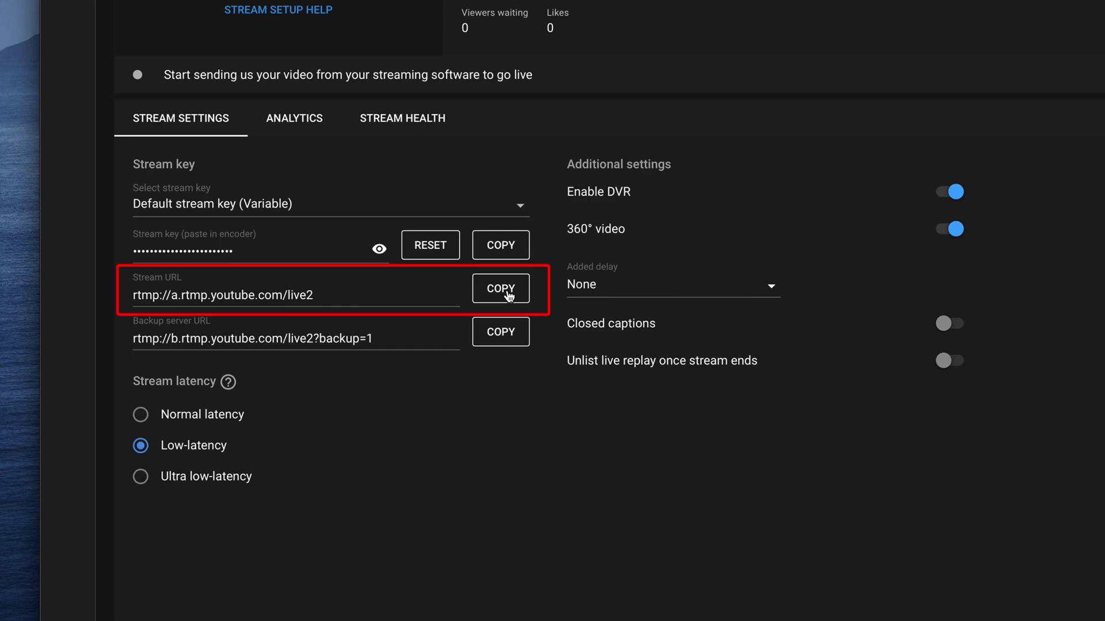
left_click(508, 295)
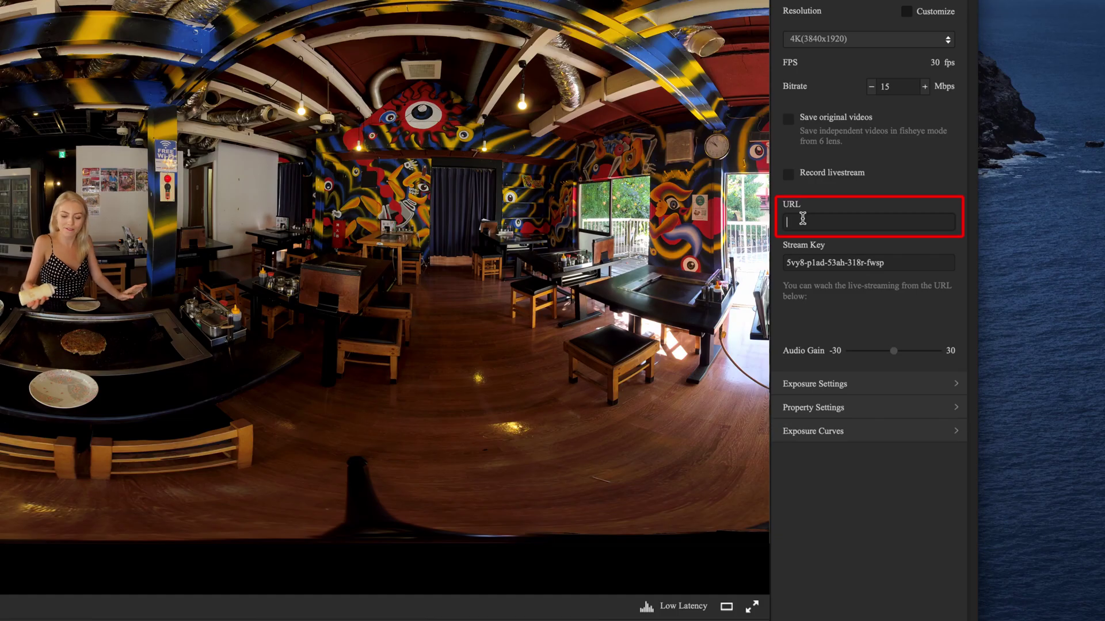
left_click(803, 220)
key("super+v")
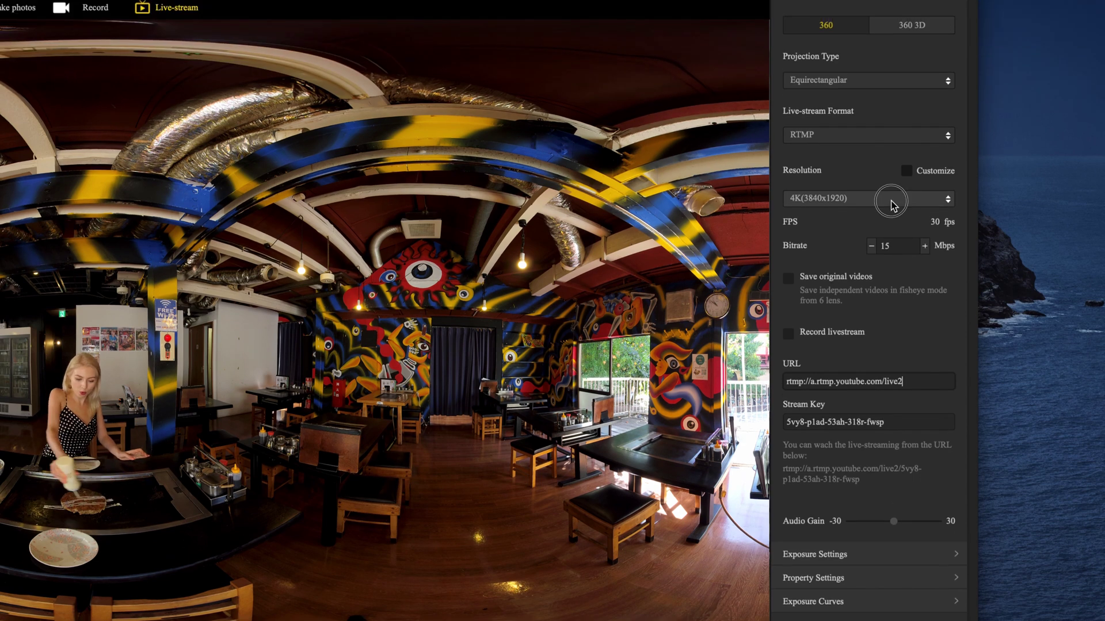
Step: Keep 4K(3840x1920) streaming and save original videos at 8K 2D(3840x2160) single-lens resolution
left_click(891, 202)
left_click(892, 215)
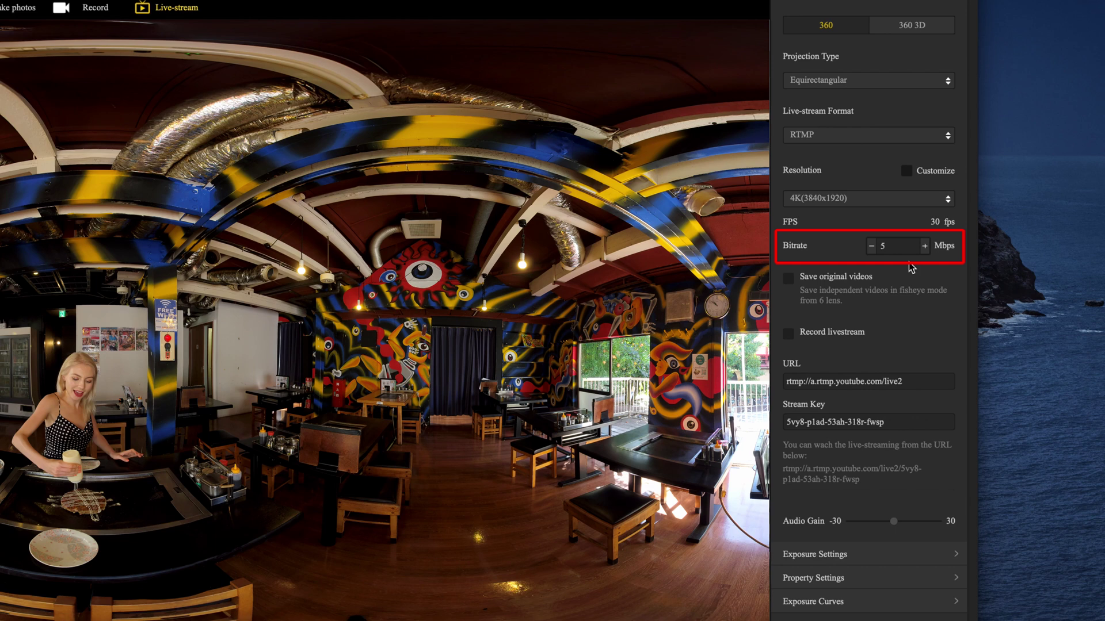
left_click(793, 281)
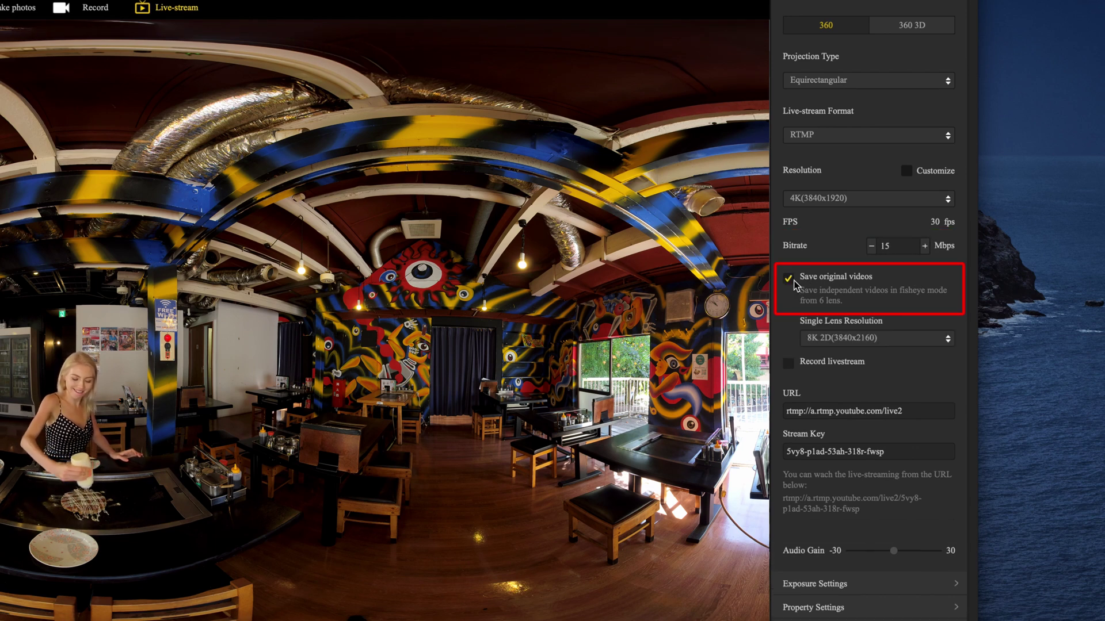
left_click(874, 342)
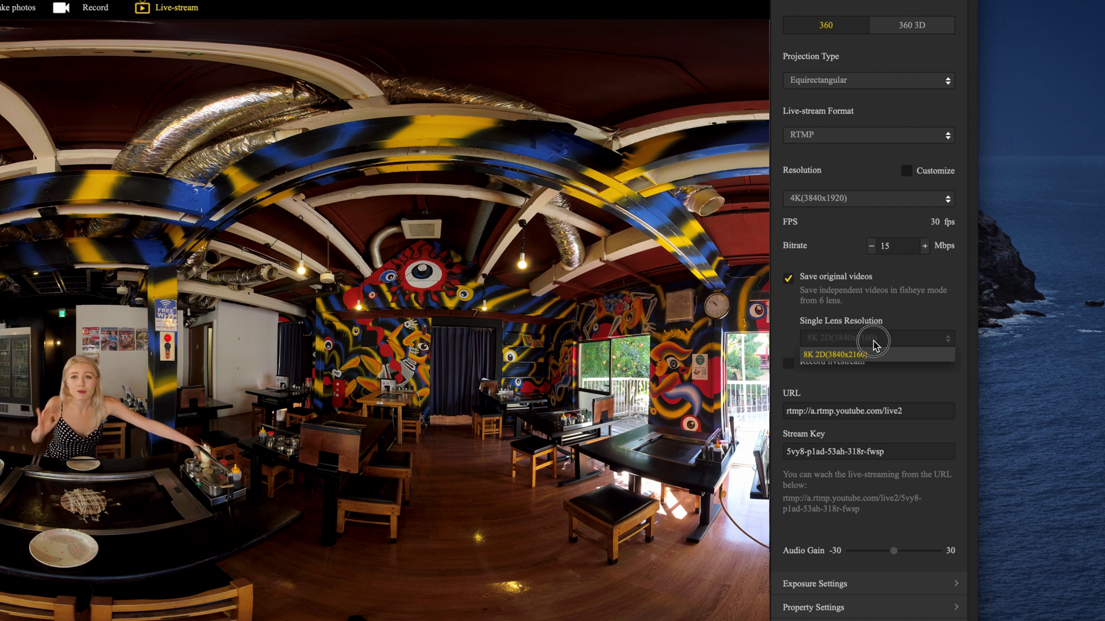
left_click(872, 343)
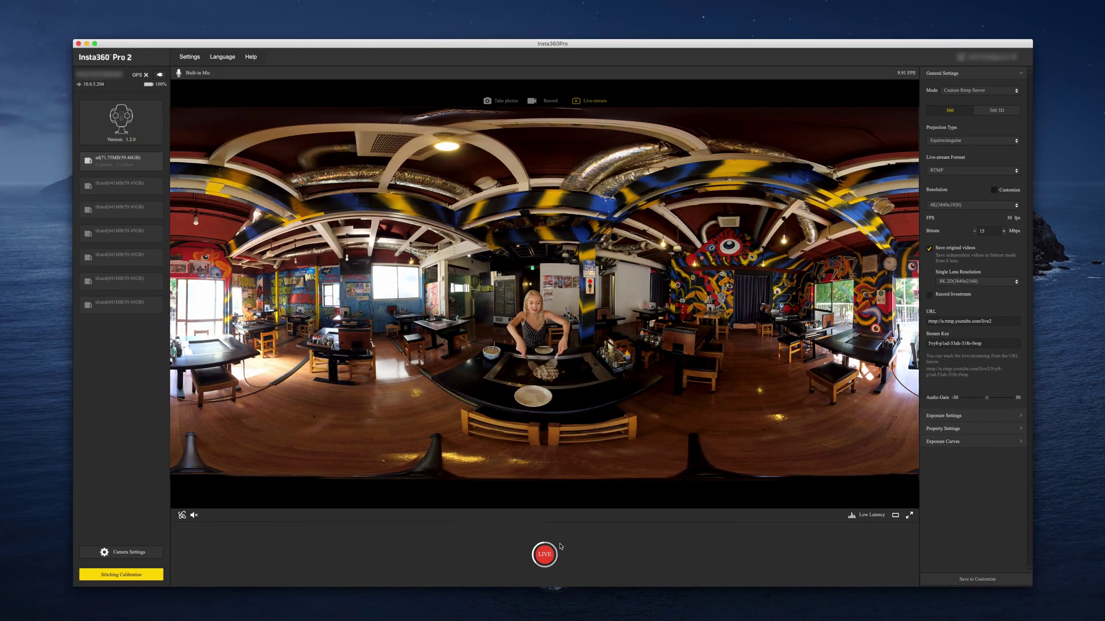
Step: Start the 360° broadcast to YouTube with the LIVE button
left_click(556, 549)
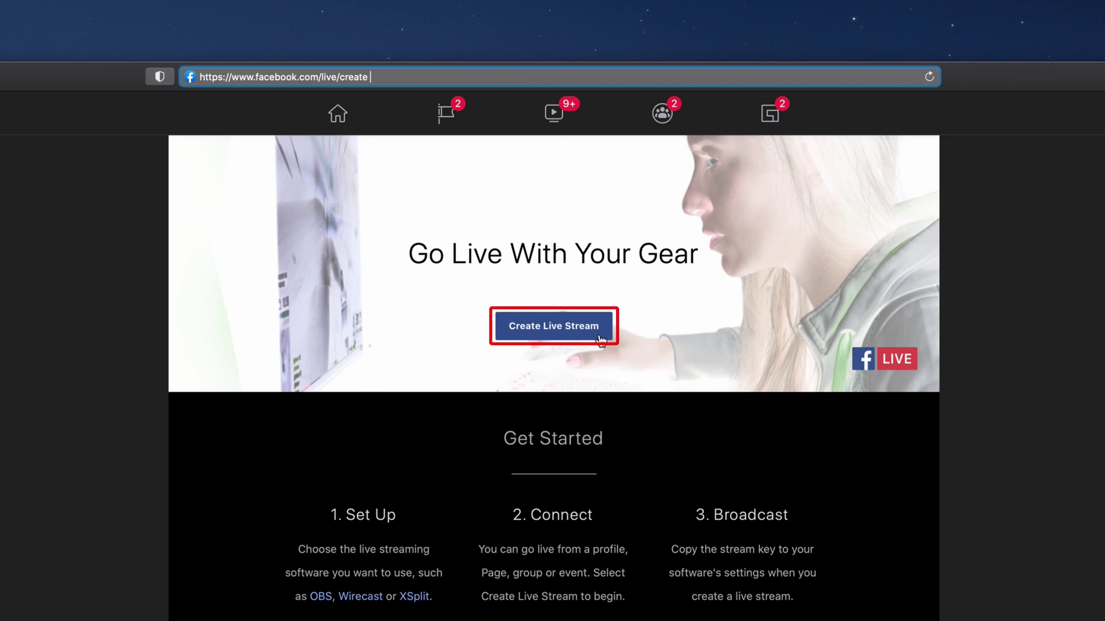
Step: Create a new Facebook live stream and turn on Broadcast this as a spherical video
left_click(600, 340)
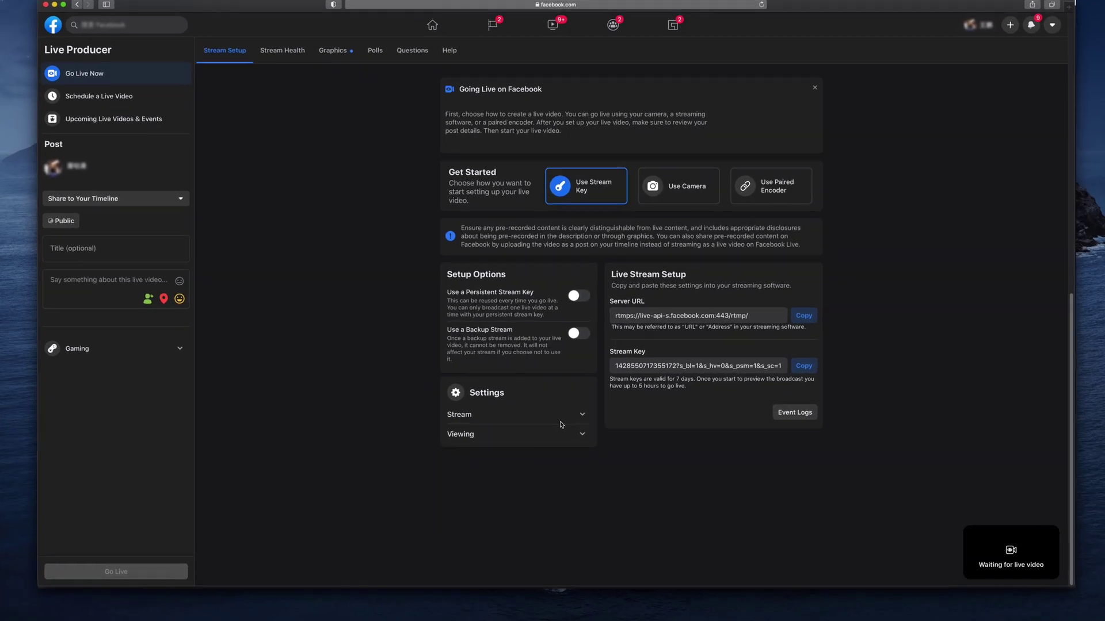
left_click(625, 362)
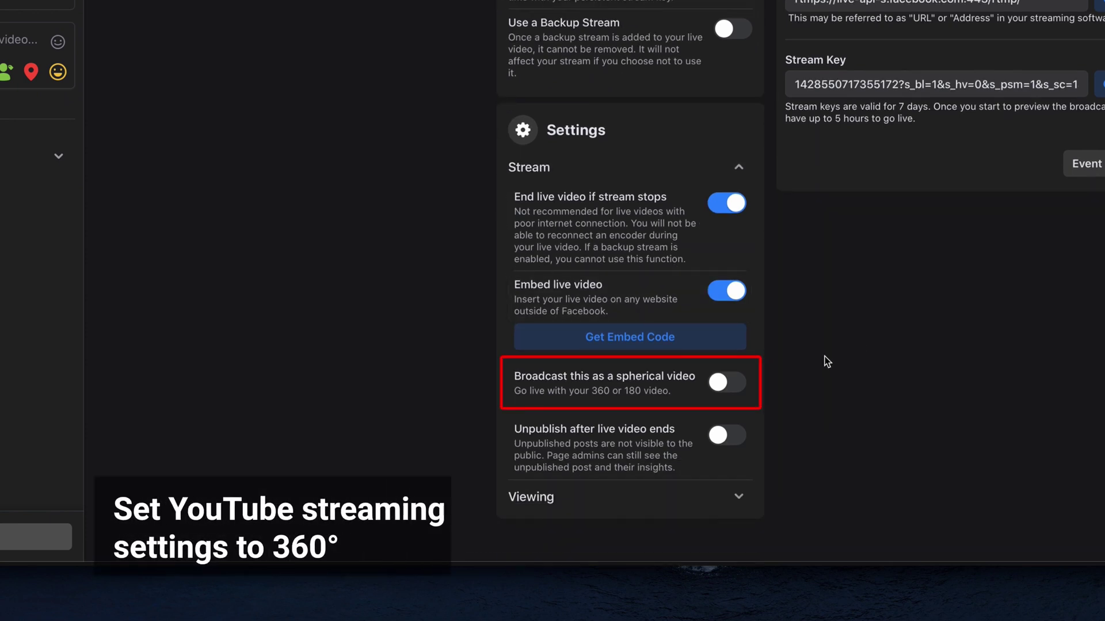
left_click(724, 389)
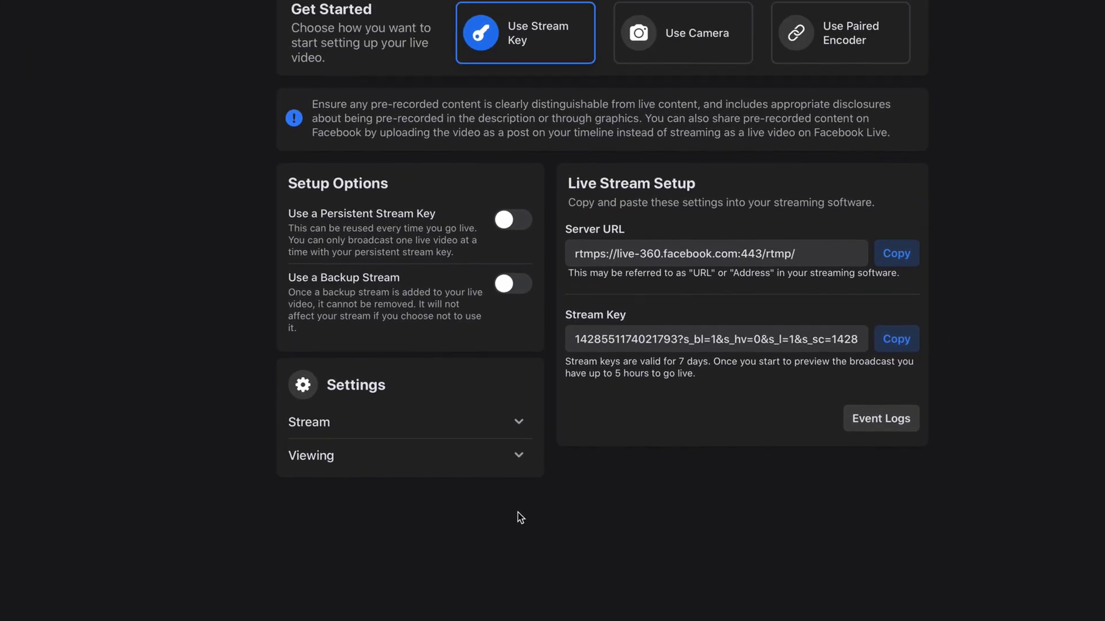
Step: Copy Facebook's rtmps://live-360.facebook.com:443/rtmp/ URL and stream key into Insta360Pro's fields
left_click(887, 253)
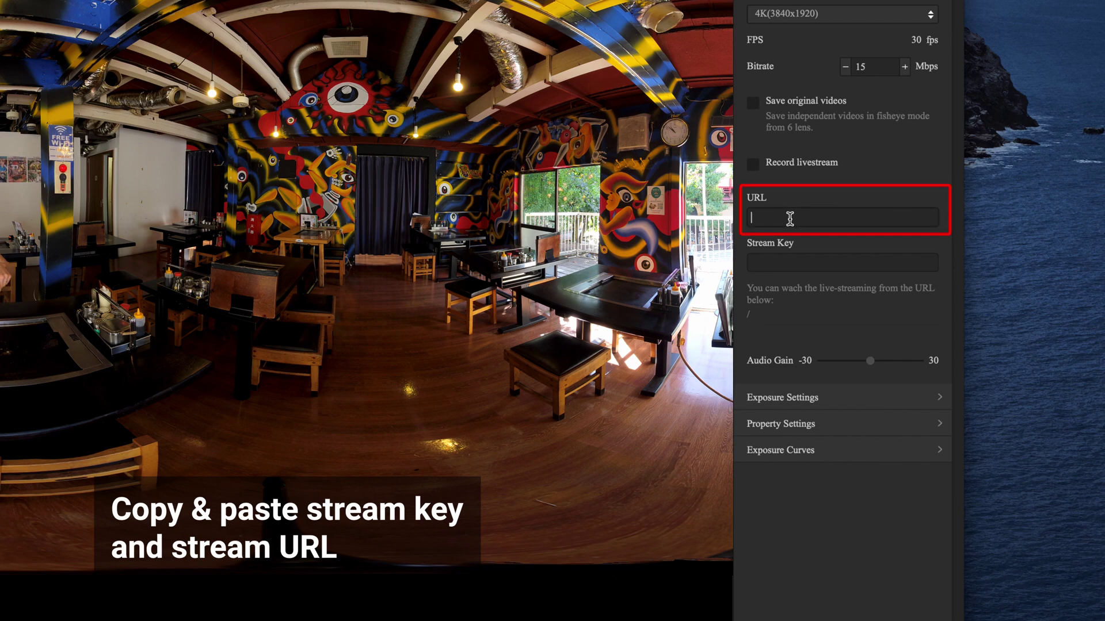
right_click(789, 219)
left_click(823, 257)
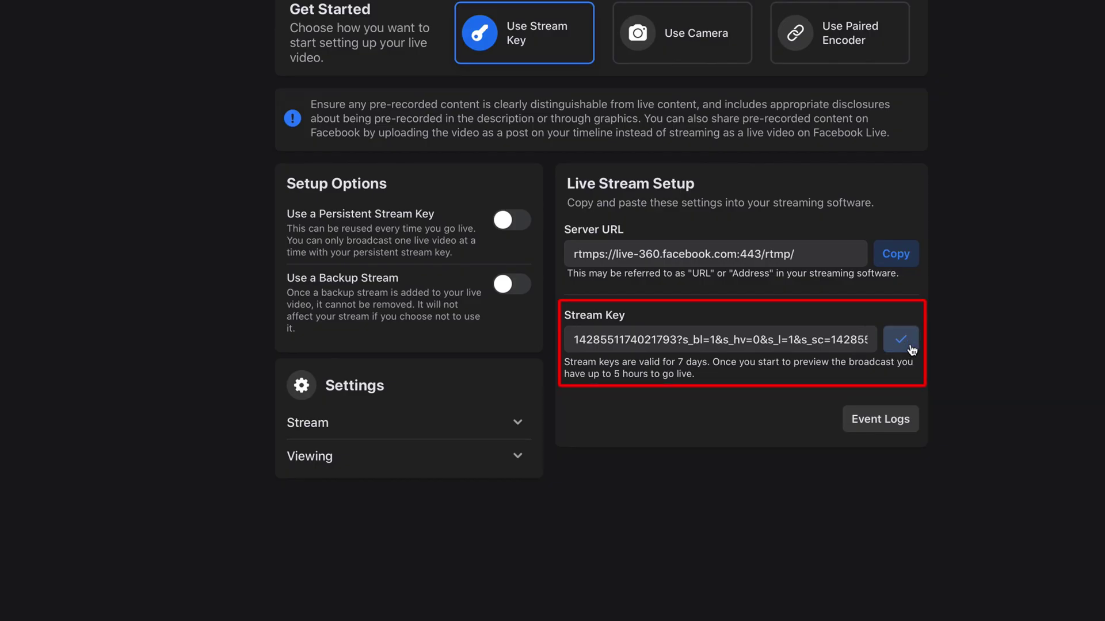
left_click(911, 347)
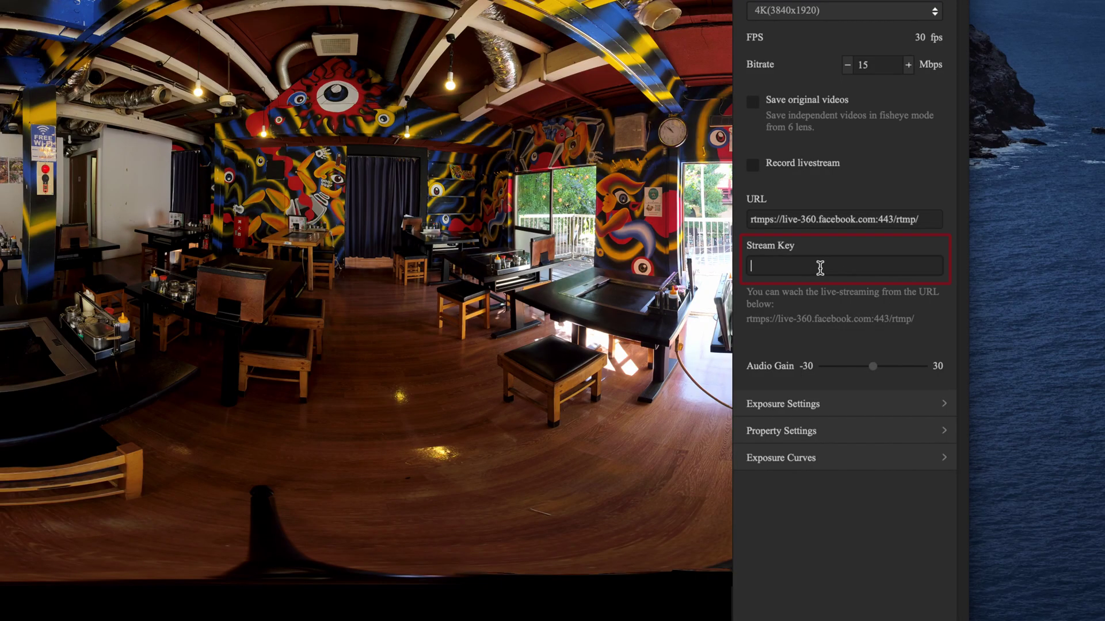
right_click(820, 268)
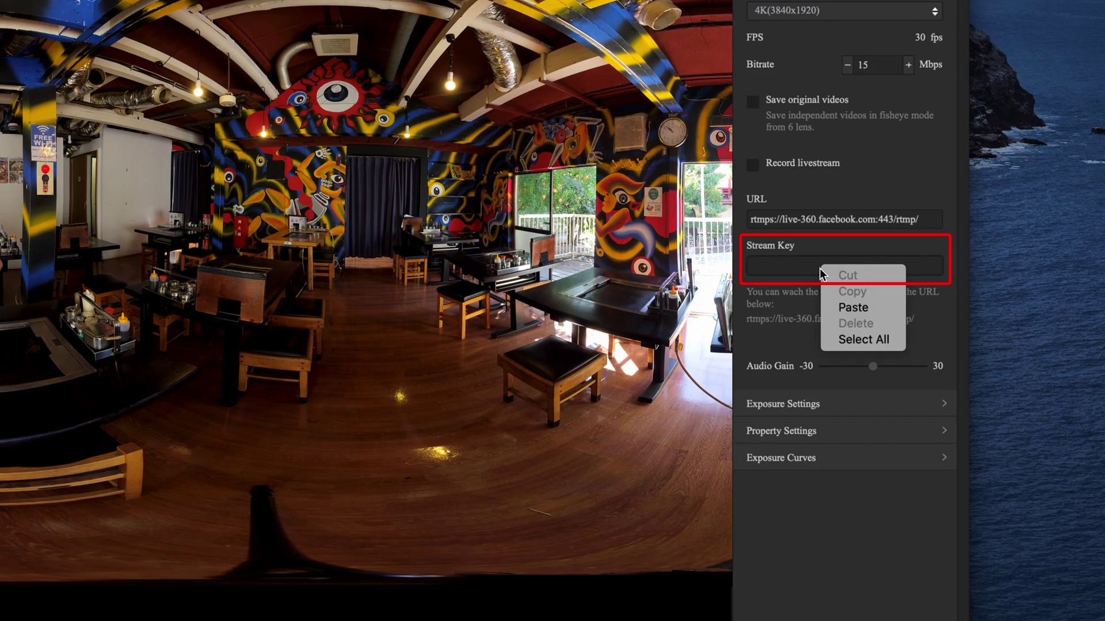
left_click(847, 308)
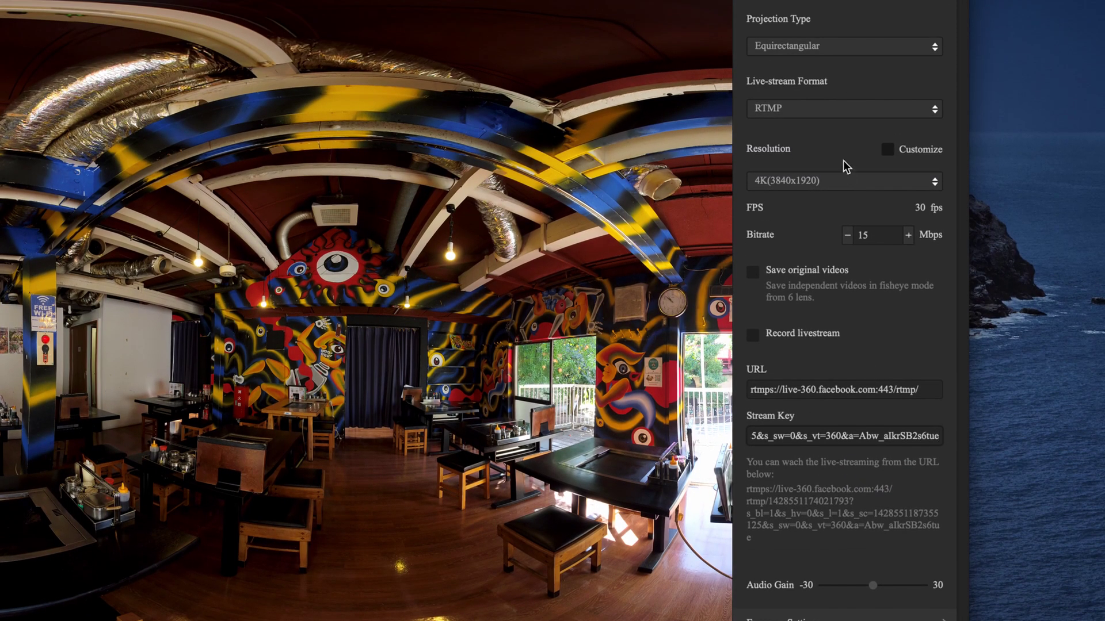
Step: Keep 4K(3840x1920) resolution, enable Save original videos, and start streaming to Facebook
left_click(848, 161)
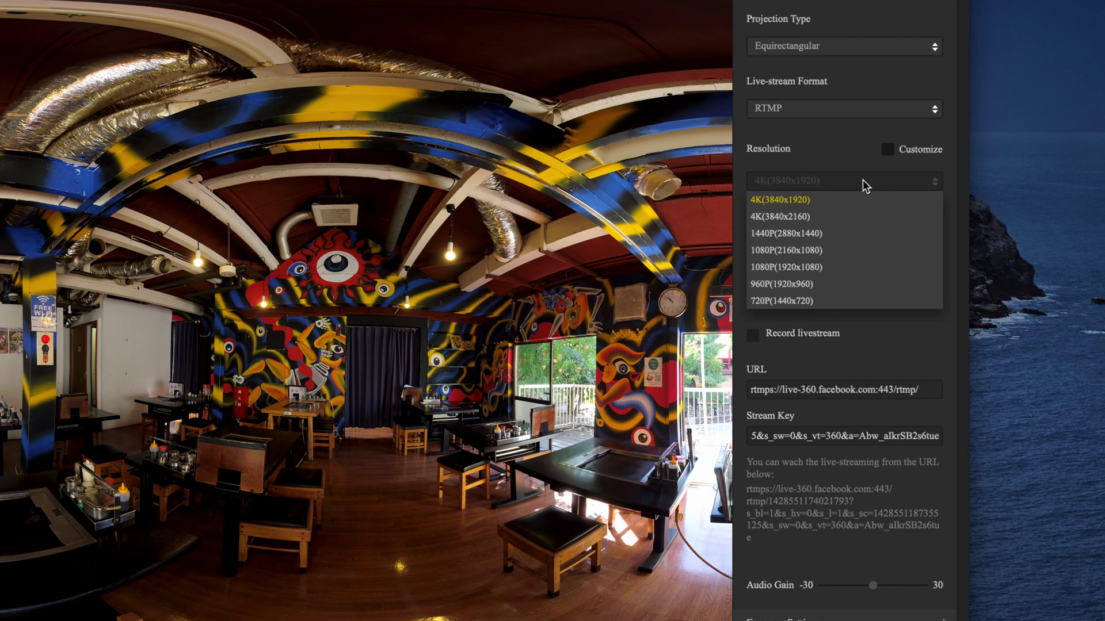
left_click(862, 181)
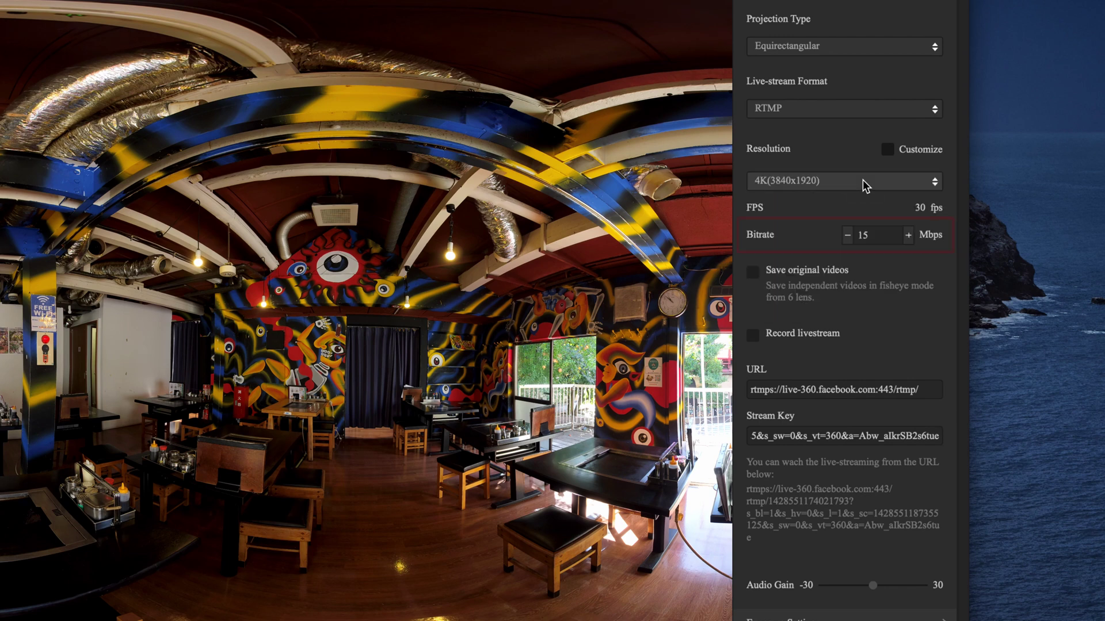
left_click(859, 233)
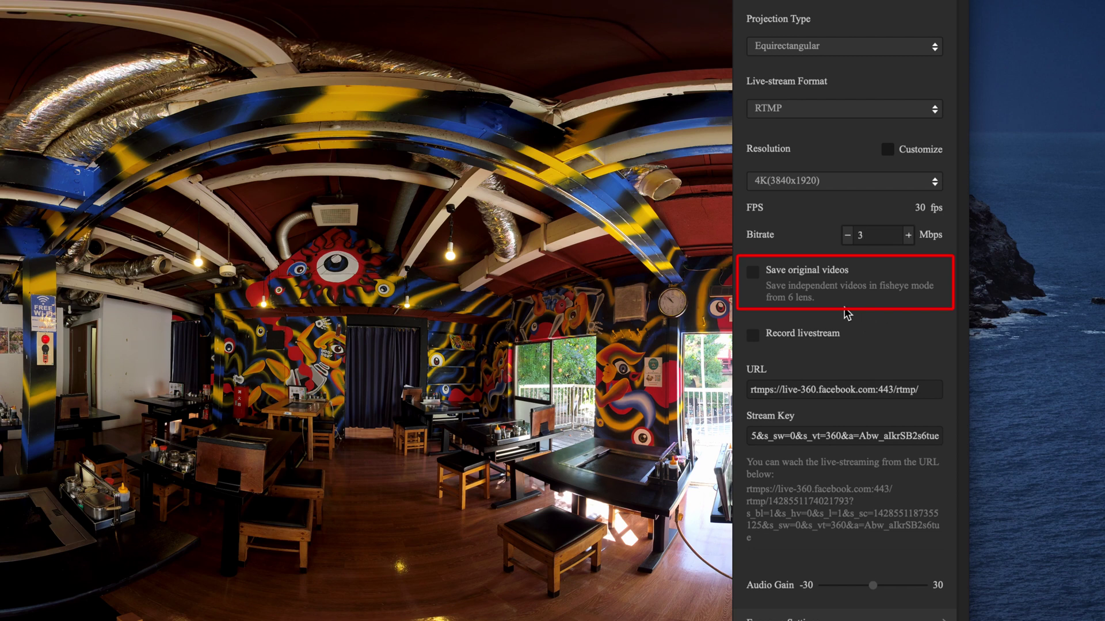
left_click(754, 274)
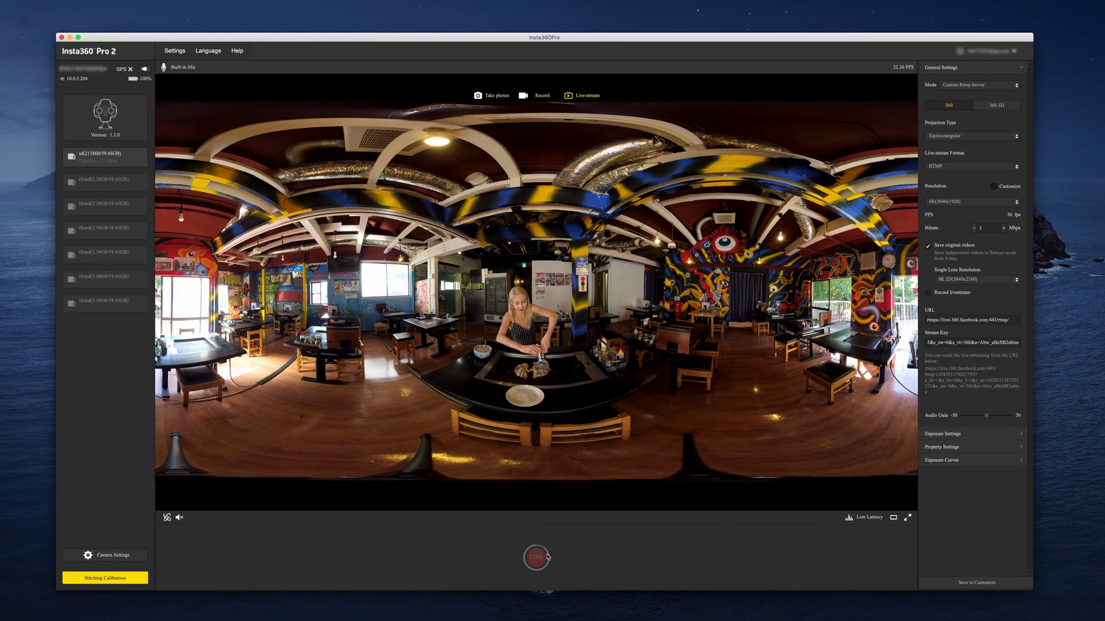
left_click(547, 557)
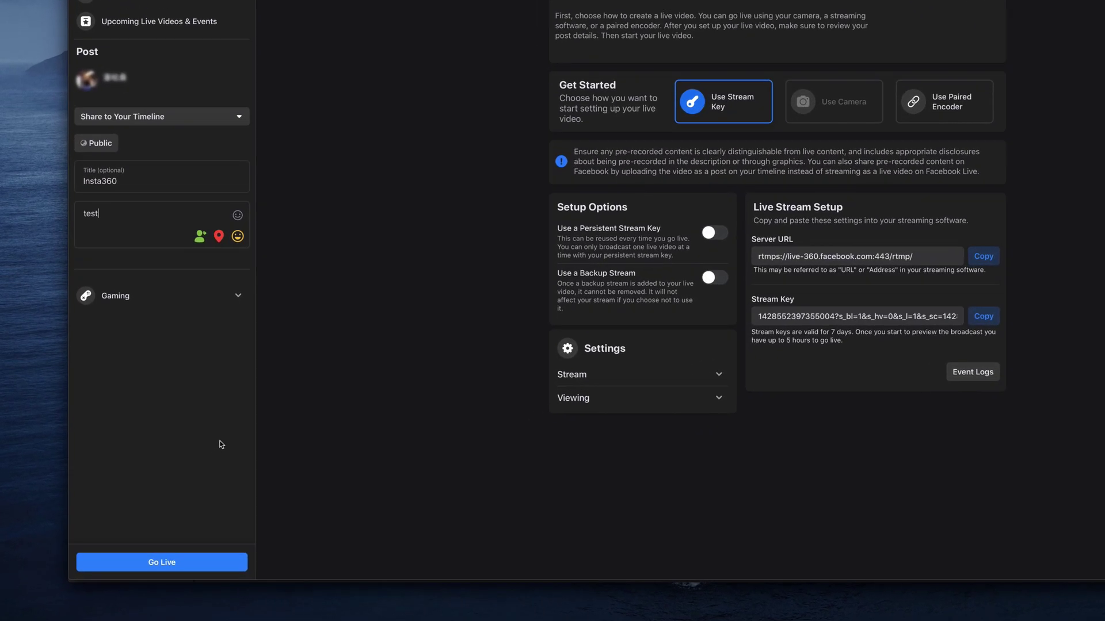
Step: Go Live in Facebook Live Producer and open the live video player page
left_click(251, 544)
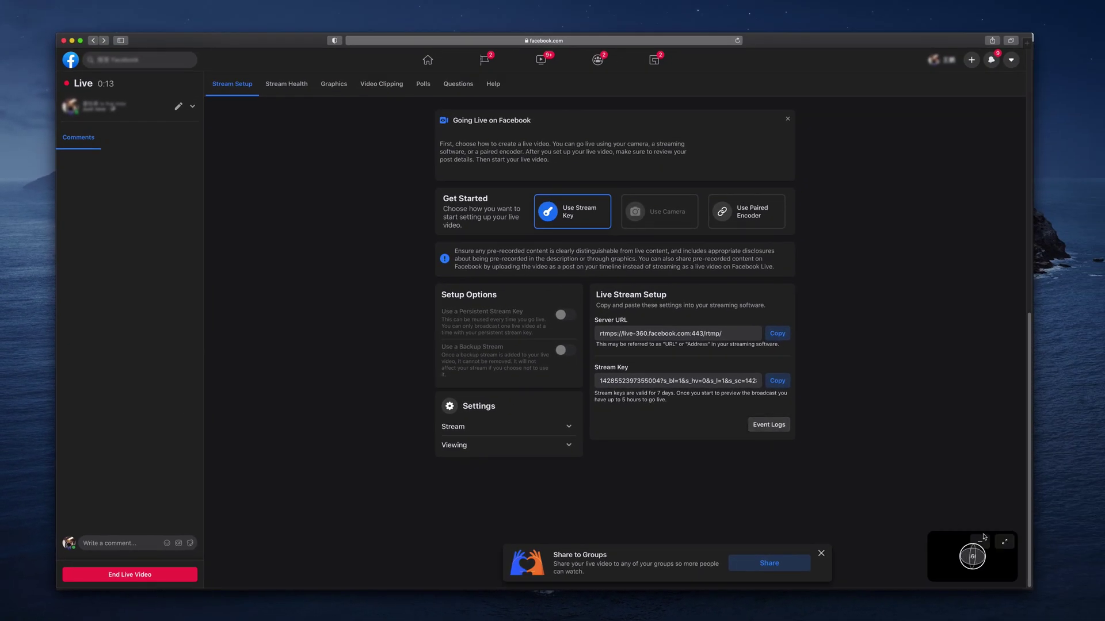
left_click(970, 557)
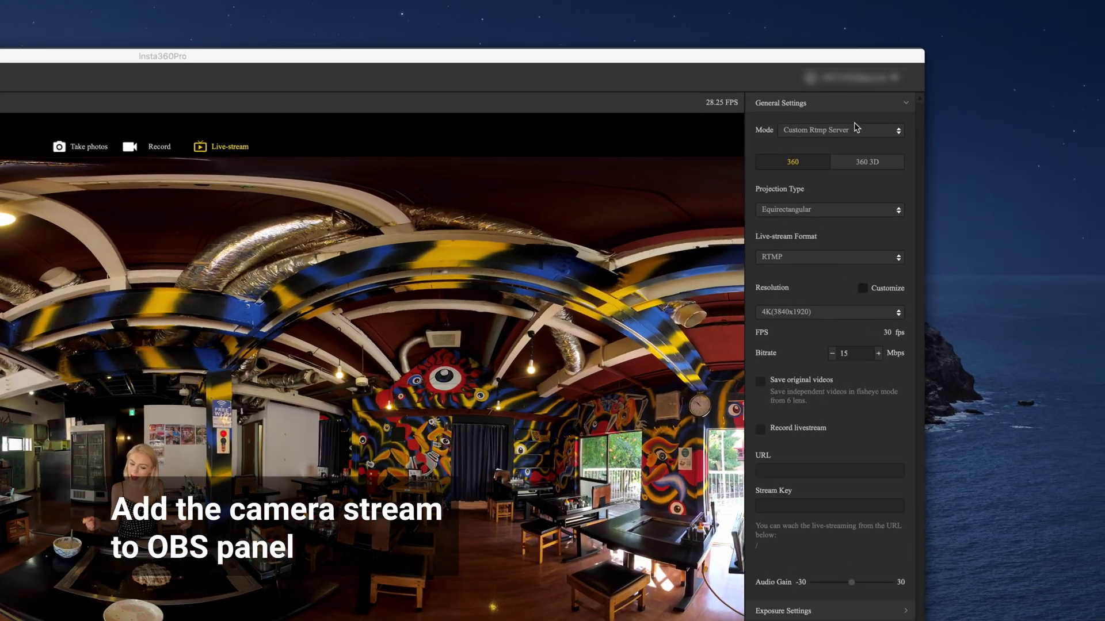
Step: Switch the live mode to Built-in Server, copy its rtmp stream URL, and go LIVE
left_click(1000, 85)
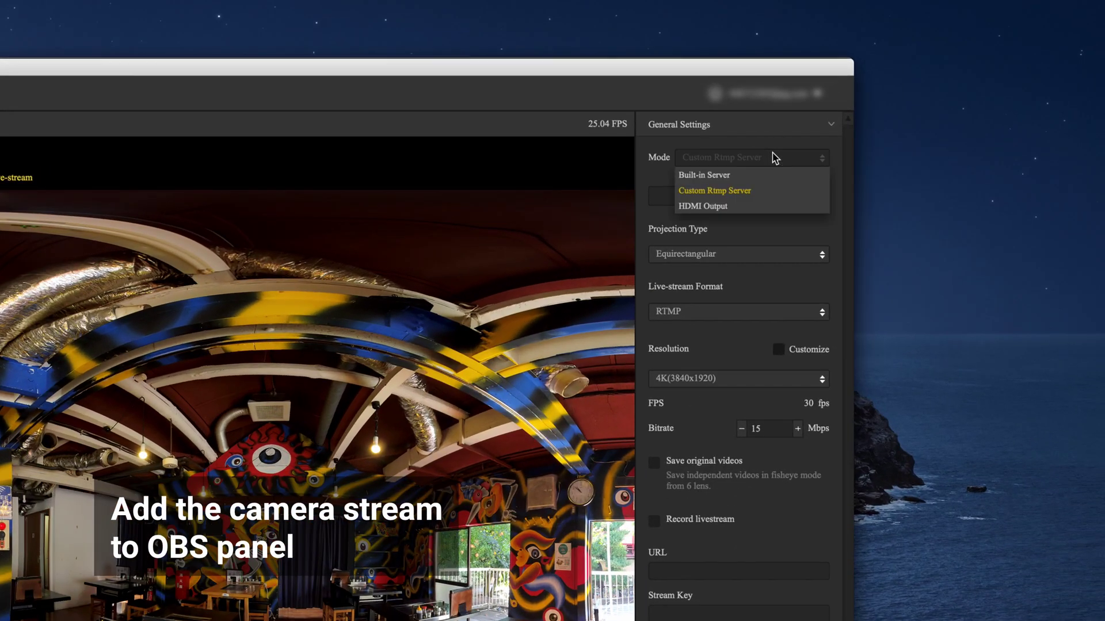
left_click(790, 177)
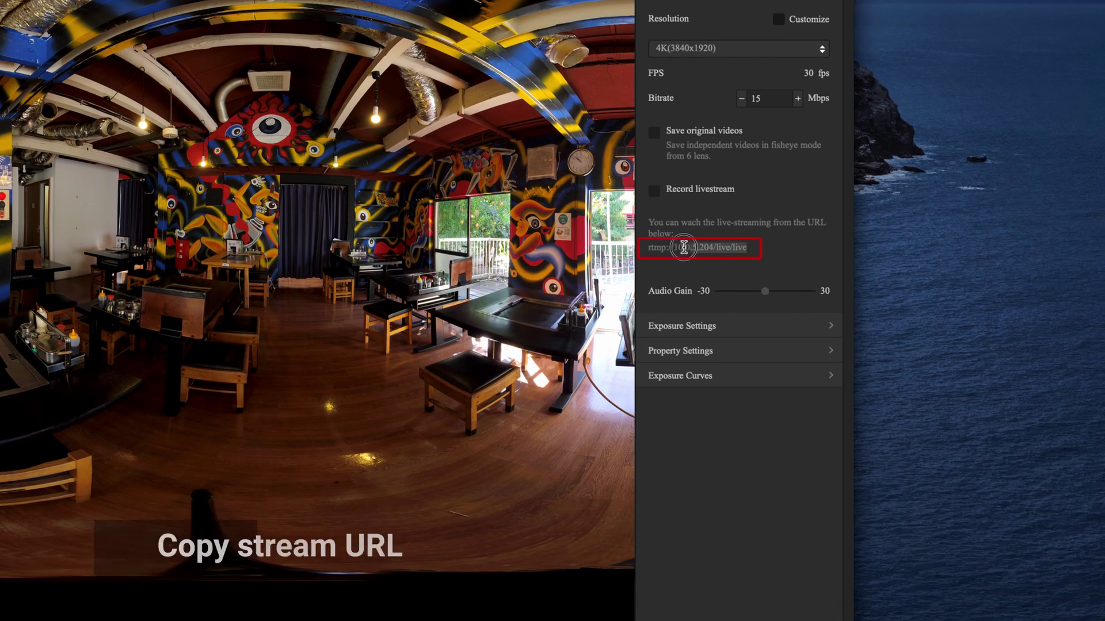
triple_click(683, 247)
right_click(721, 250)
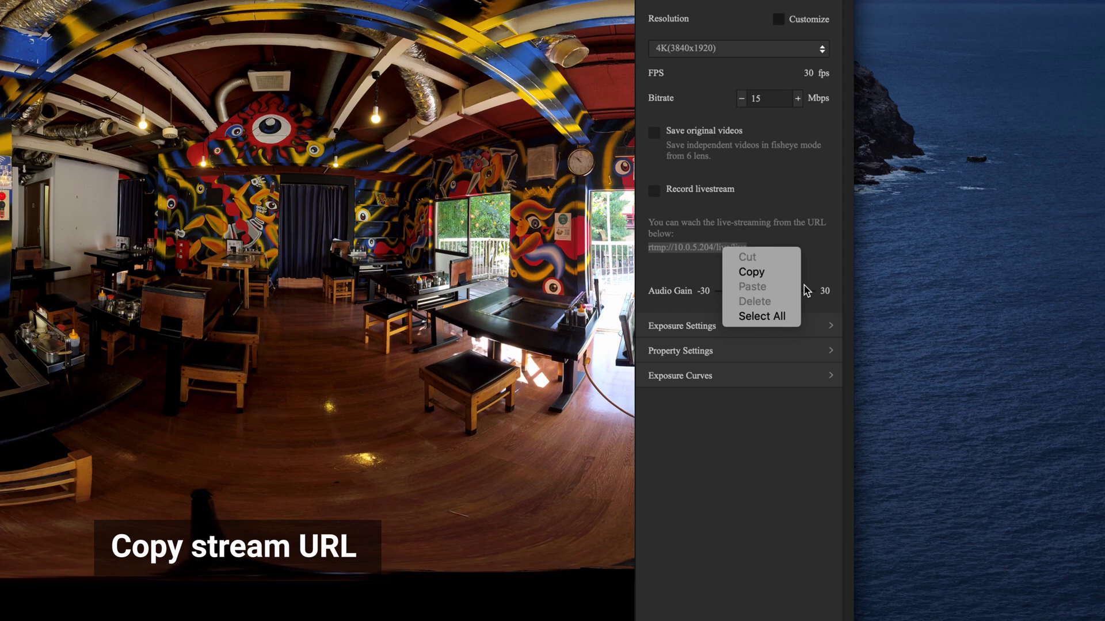
left_click(754, 273)
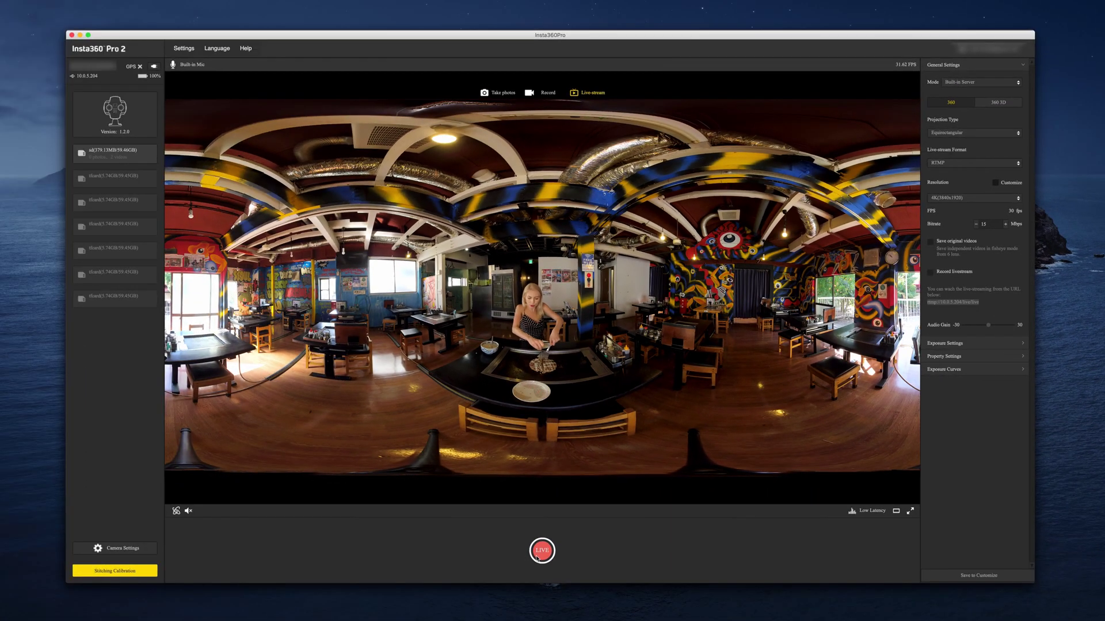
left_click(539, 558)
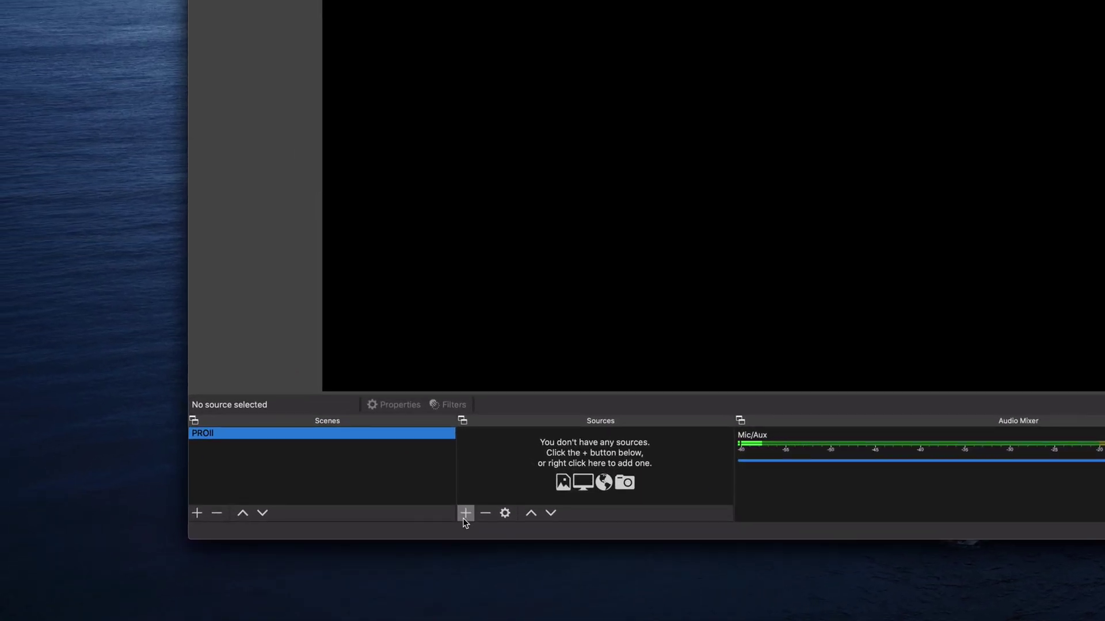
Step: Add a network Media Source named PROII-live with input rtmp://10.0.5.204/live/live, adjusting network buffering
left_click(236, 570)
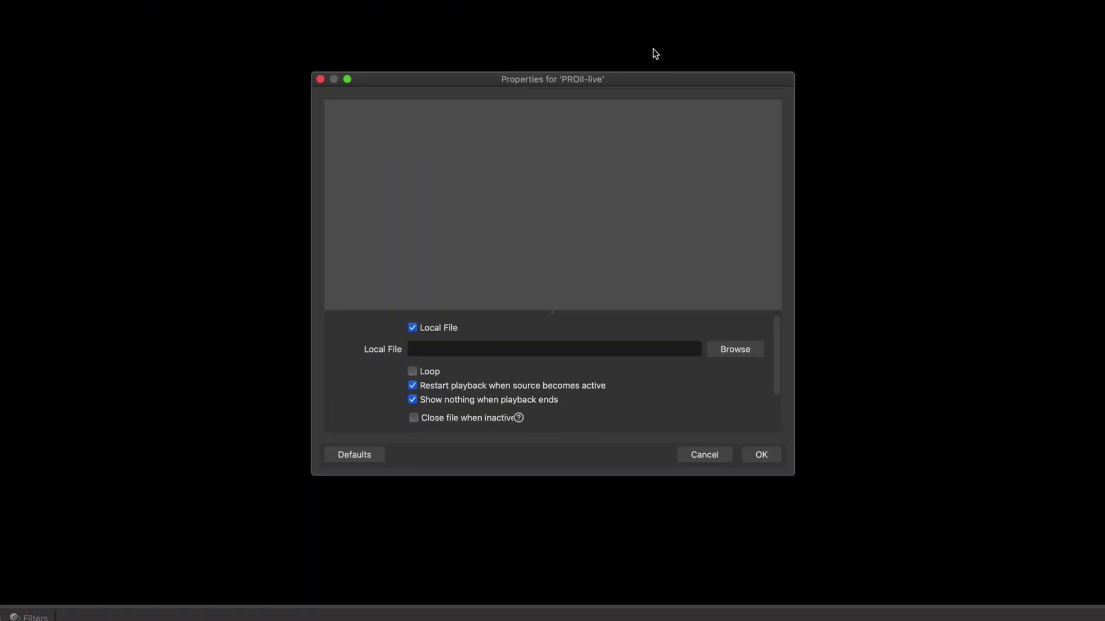
left_click(412, 328)
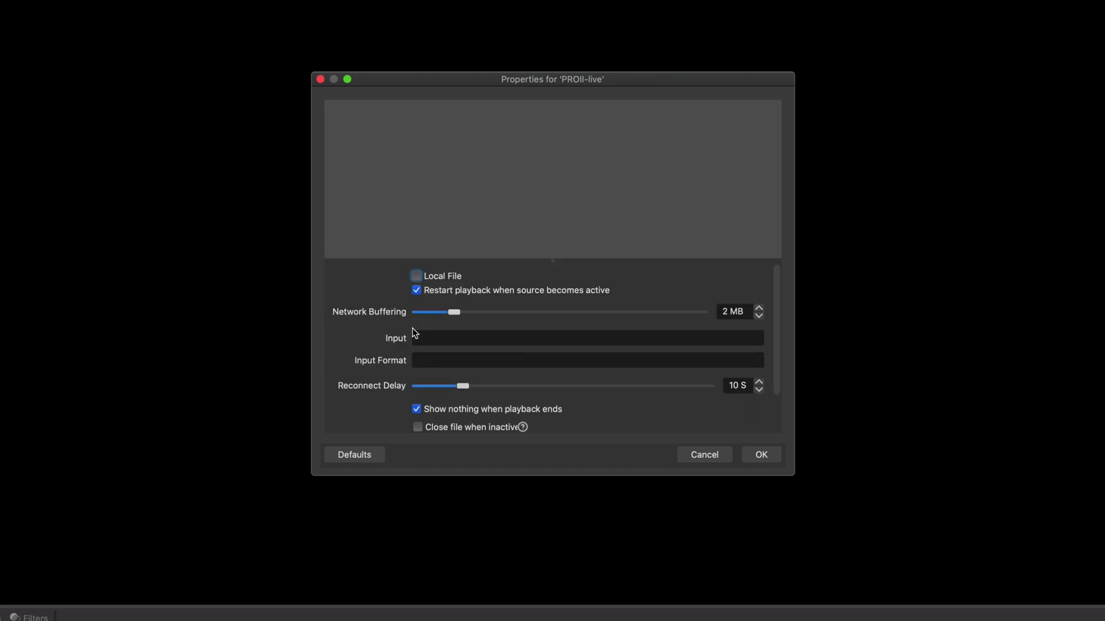
left_click(453, 340)
right_click(463, 342)
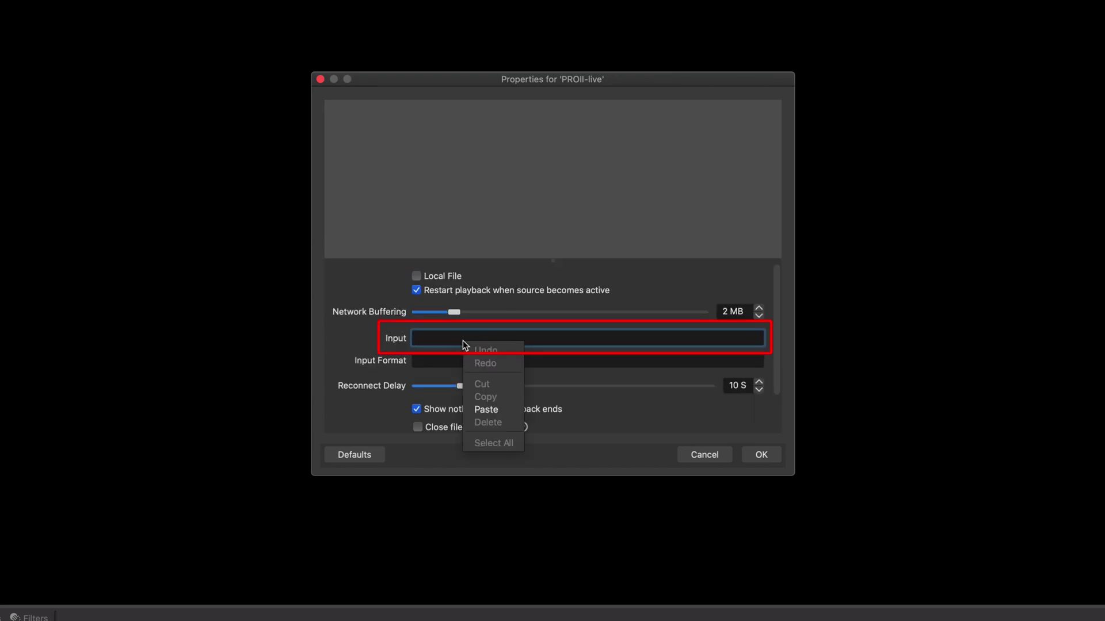
left_click(507, 411)
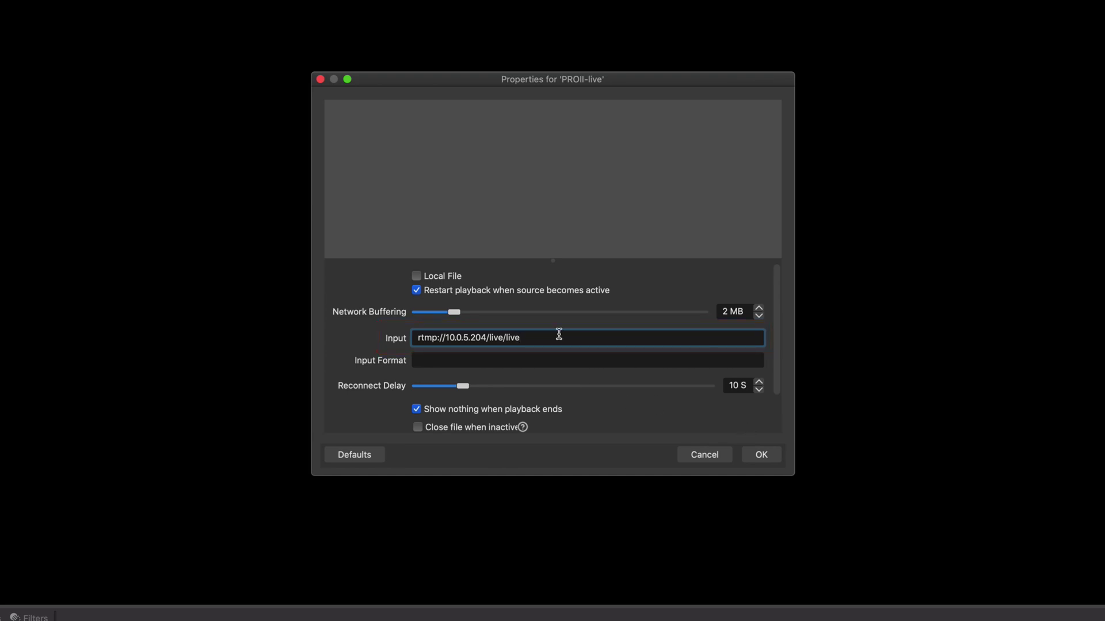
mouse_move(458, 313)
left_mouse_down()
mouse_move(688, 313)
mouse_move(469, 319)
left_mouse_up()
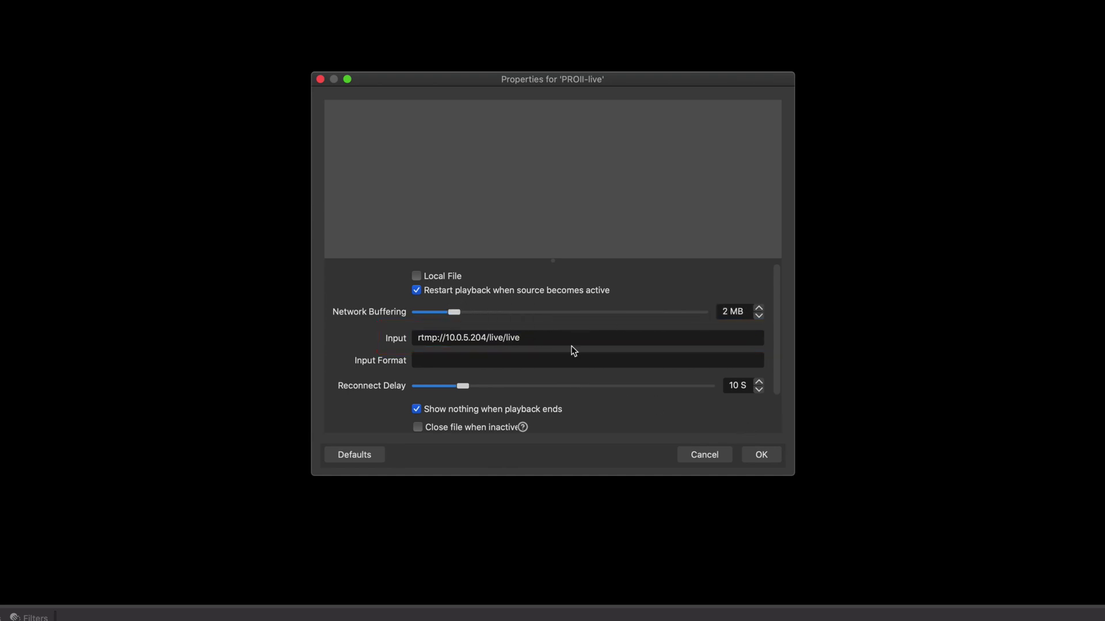
left_click(762, 456)
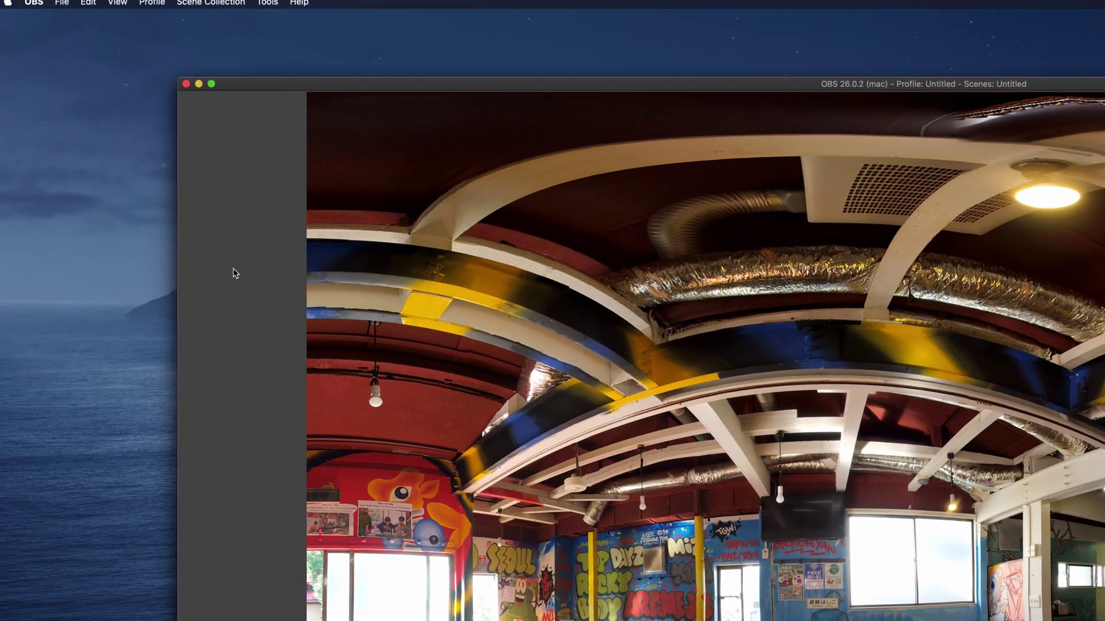
Step: Enter 3840x1920 as the Base (Canvas) Resolution in OBS Video settings
left_click(46, 8)
left_click(100, 42)
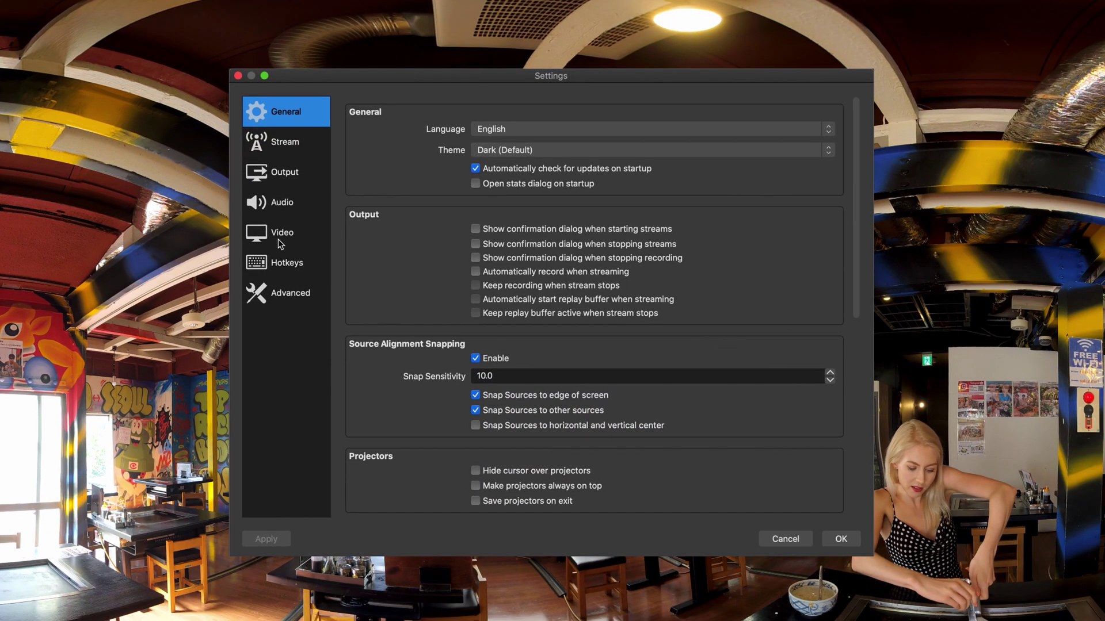
left_click(280, 236)
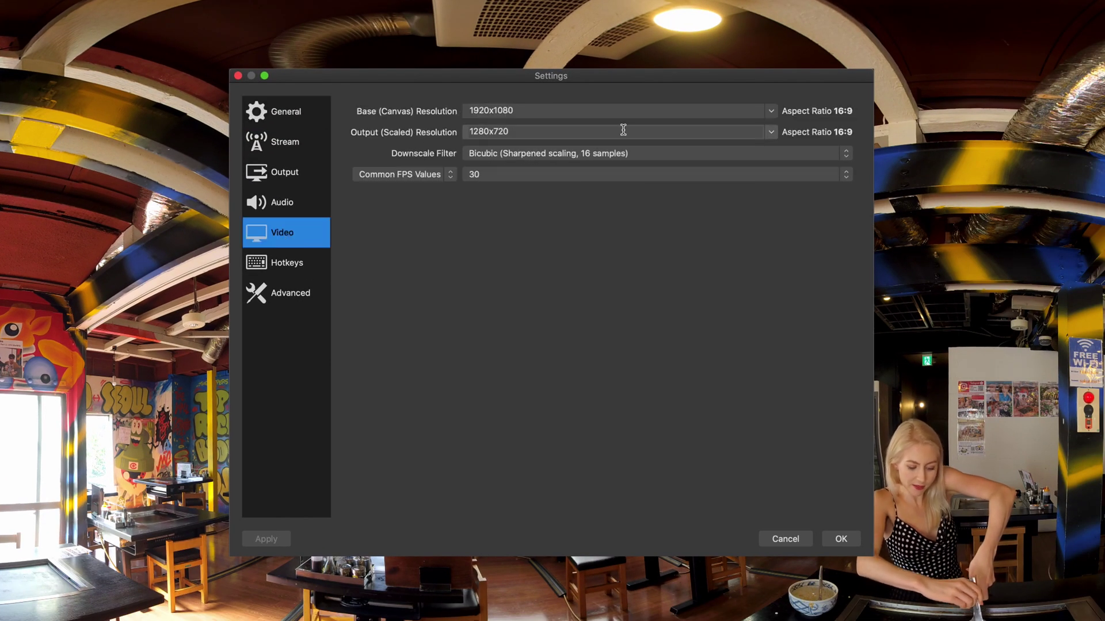
double_click(631, 112)
type("3840x1920")
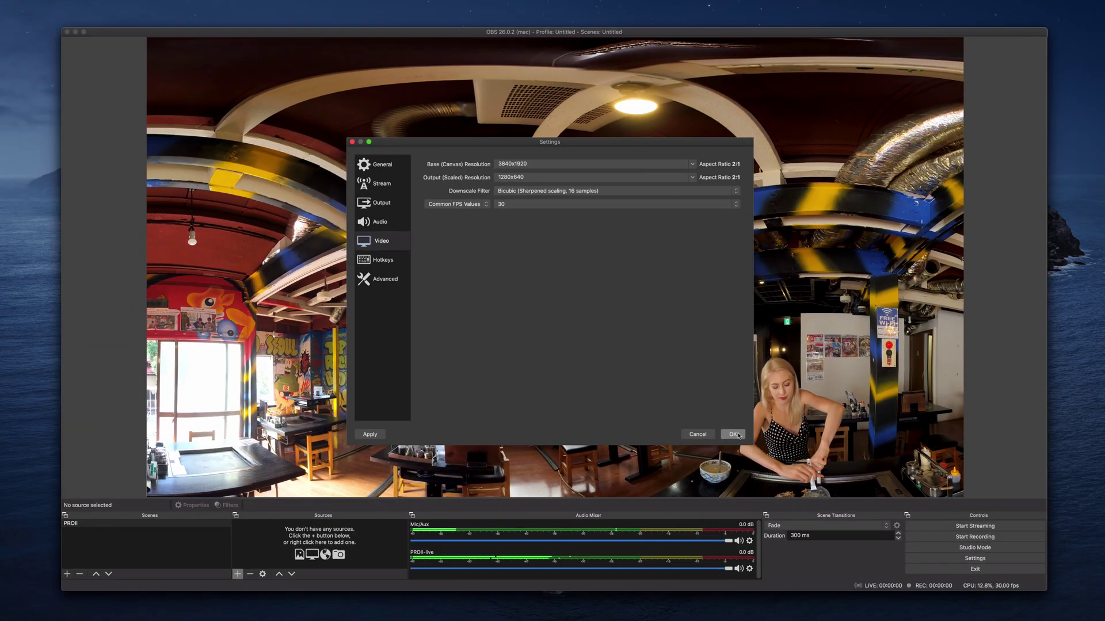
Step: Confirm the settings so the 3840x1920 canvas and 1280x640 output take effect
left_click(819, 518)
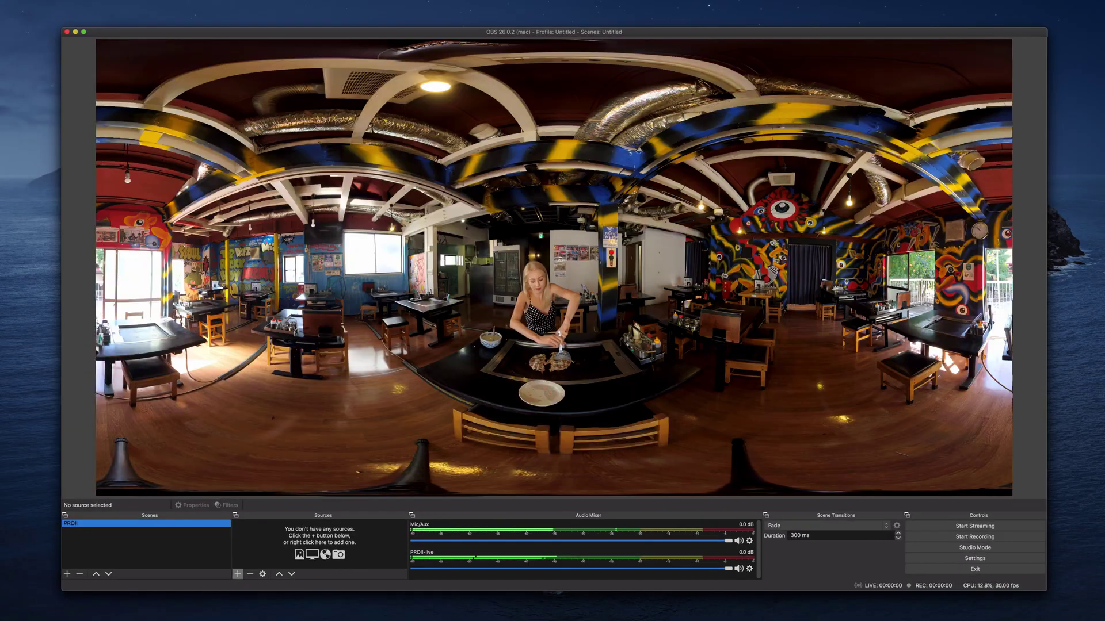